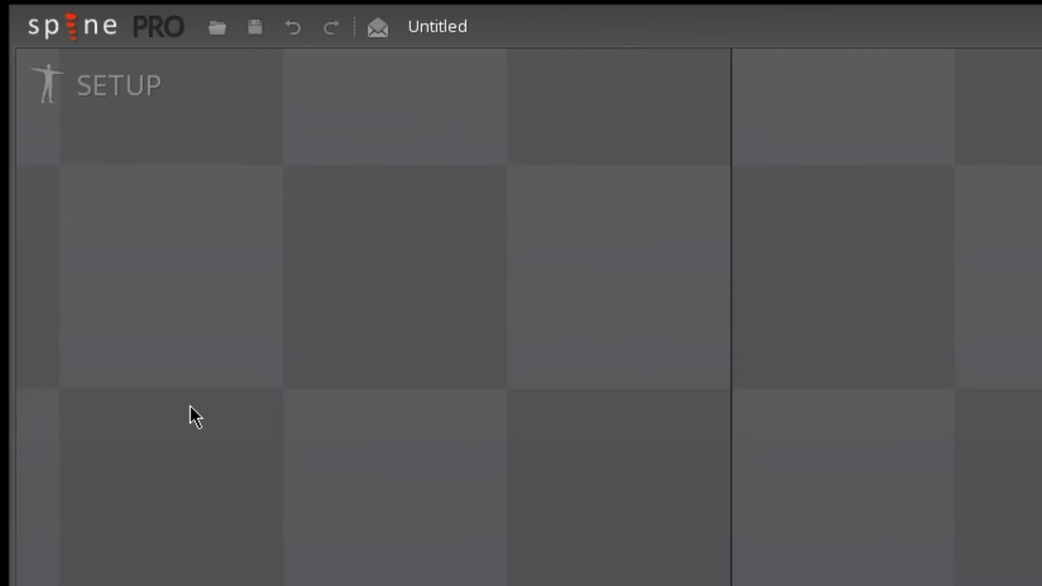
- Import UBST_artPrep_ragdoll.json into a new project as a skeleton named 'witch'
{"action": "left_click", "coordinate": [71, 34]}
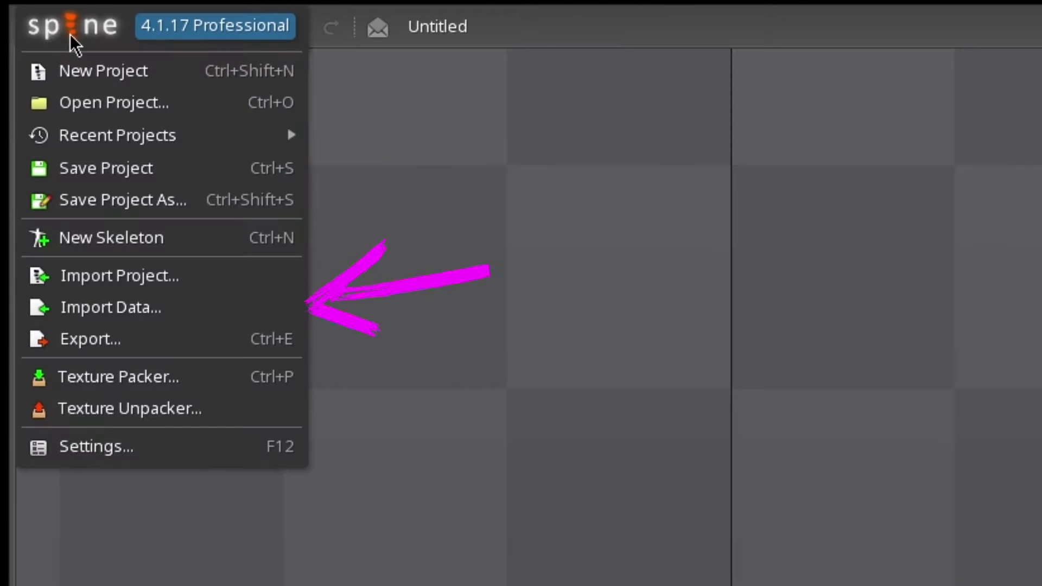
{"action": "left_click", "coordinate": [172, 310]}
{"action": "left_click", "coordinate": [667, 270]}
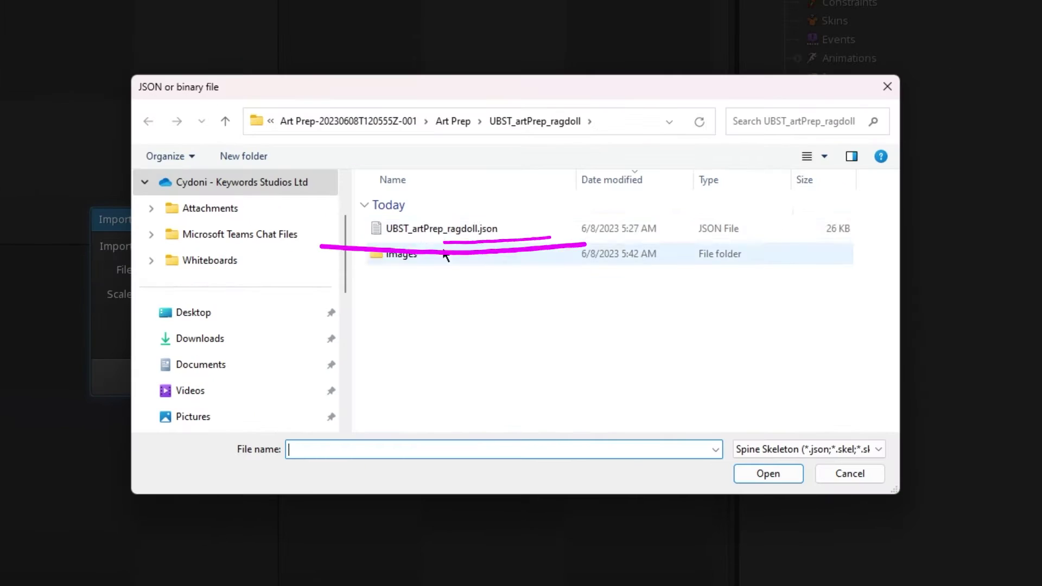
{"action": "left_click", "coordinate": [445, 228]}
{"action": "key", "text": "Return"}
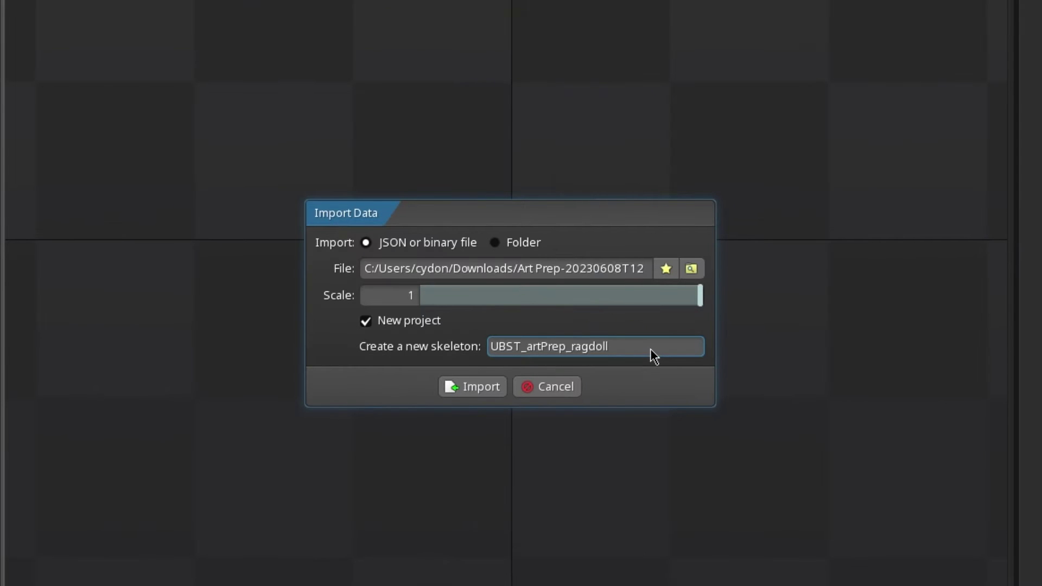
{"action": "double_click", "coordinate": [651, 351]}
{"action": "type", "text": "wit"}
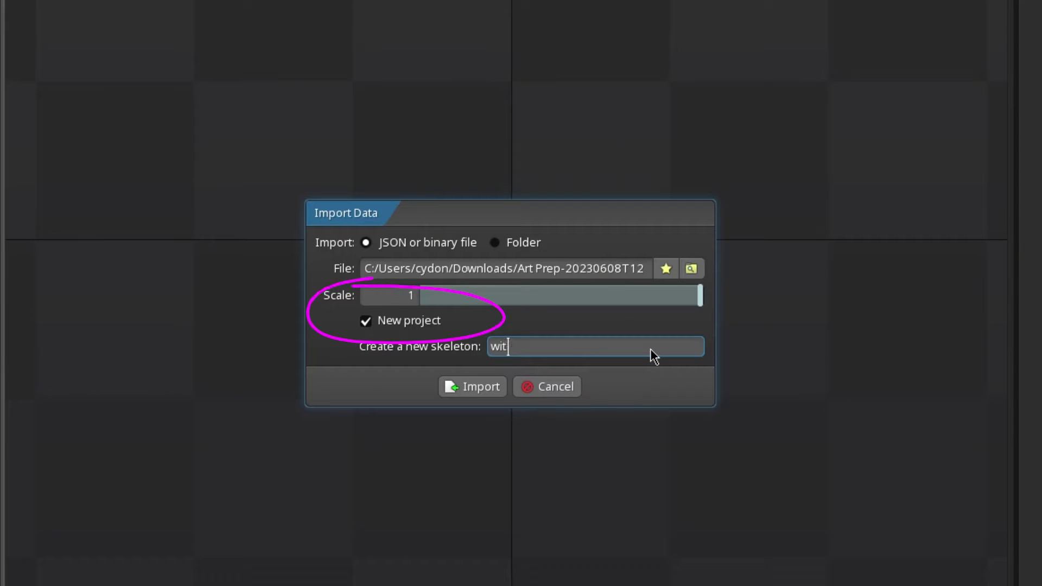
{"action": "type", "text": "ch"}
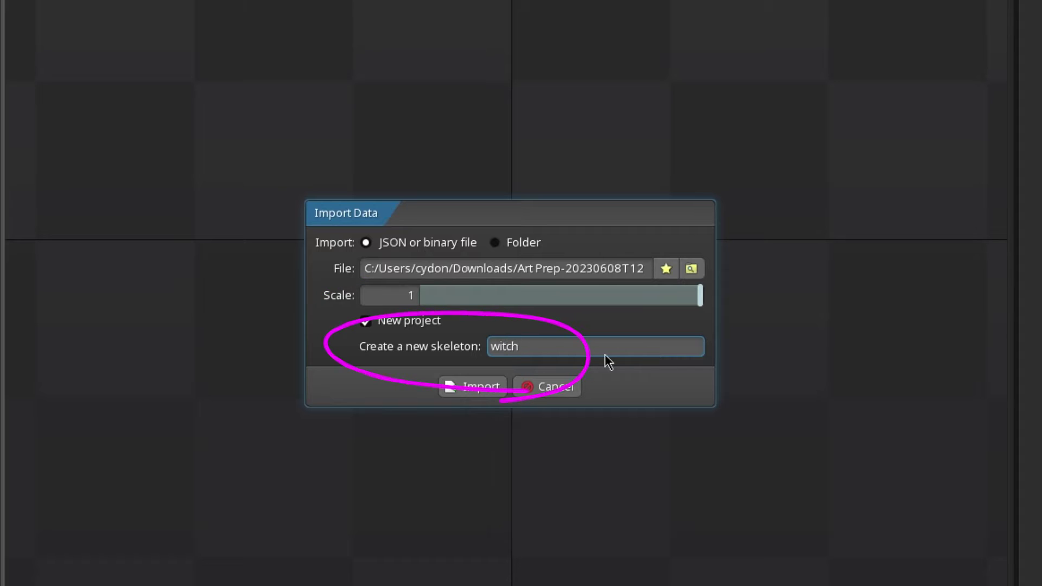
{"action": "left_click", "coordinate": [482, 390]}
- Undo back to an empty skeleton and use the UBST_artPrep_ragdoll images folder as the image source
{"action": "left_click", "coordinate": [429, 338]}
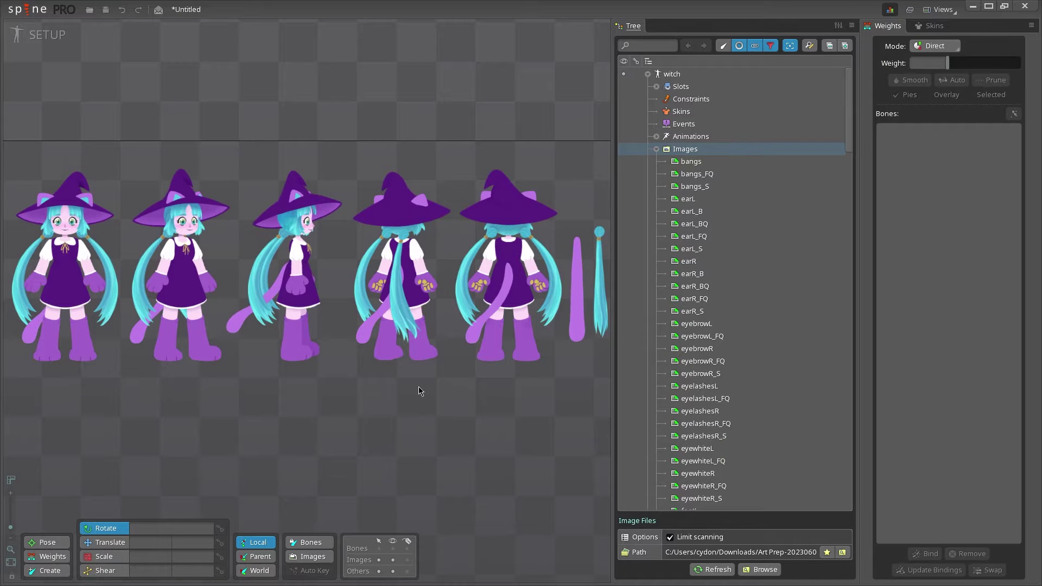
{"action": "key", "text": "ctrl+z"}
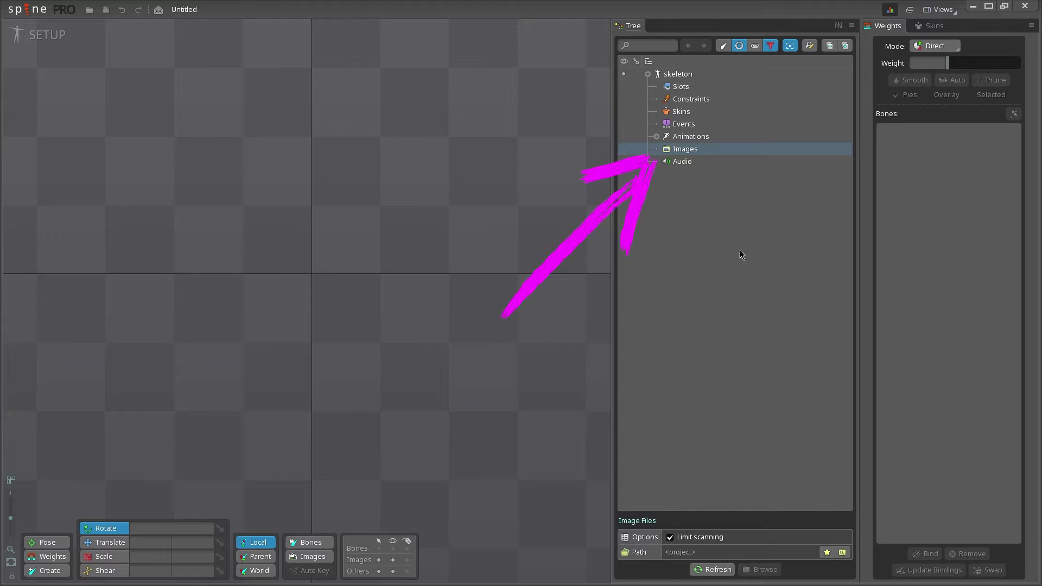
{"action": "left_click", "coordinate": [848, 554]}
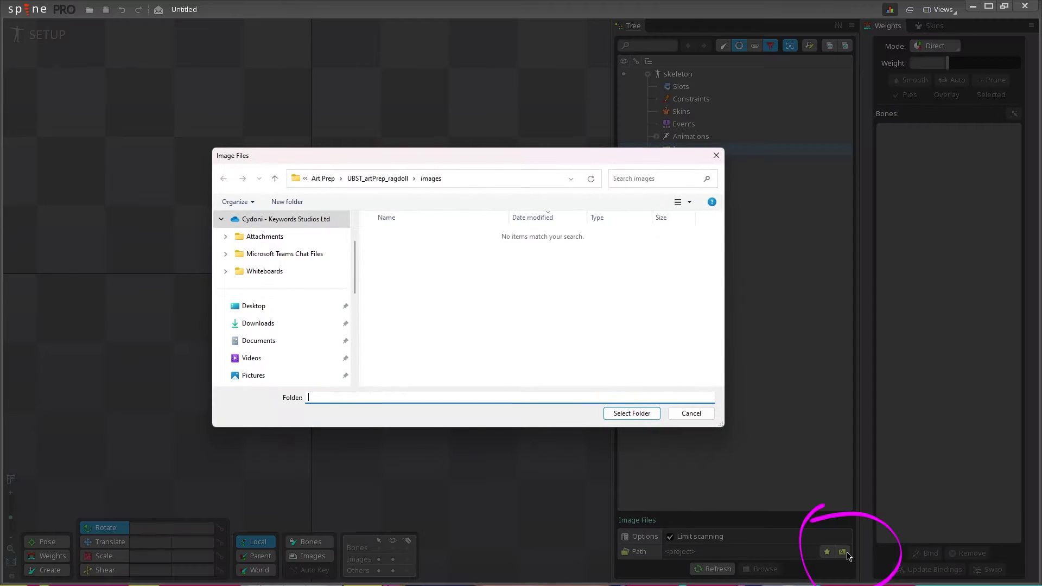
{"action": "left_click", "coordinate": [402, 183]}
{"action": "left_click", "coordinate": [406, 245]}
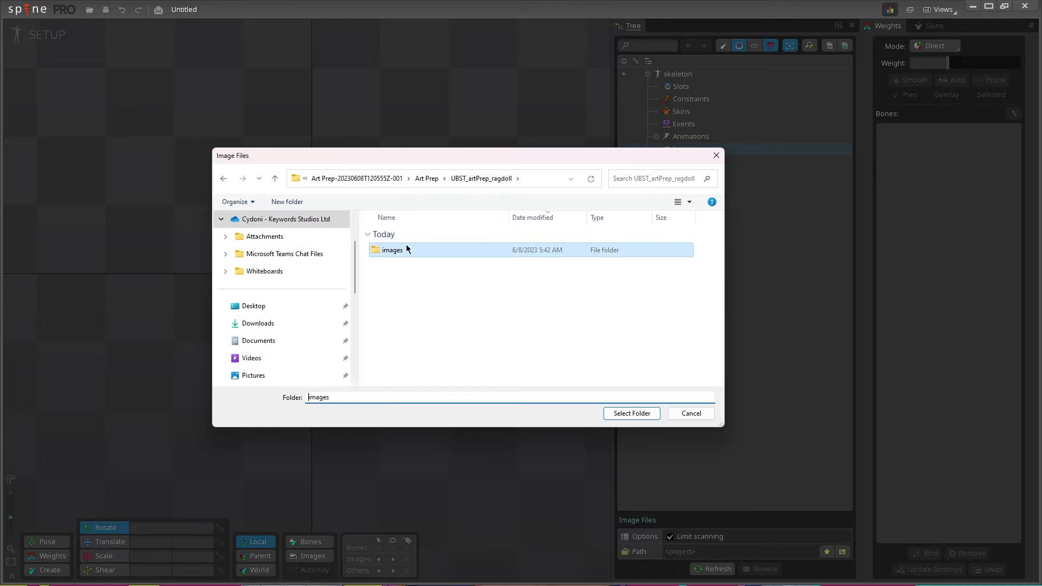
{"action": "left_click", "coordinate": [632, 413]}
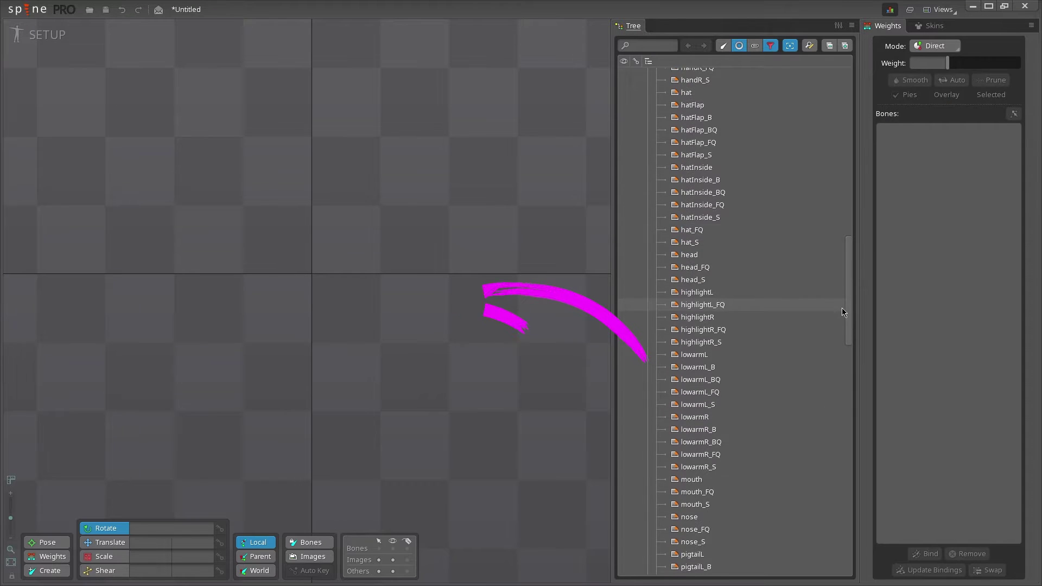
- Place the REF sheet on the canvas and shift it right to x 1080.2
{"action": "scroll", "coordinate": [764, 356], "scroll_direction": "down", "scroll_amount": 10}
{"action": "left_click_drag", "start_coordinate": [723, 336], "coordinate": [217, 290]}
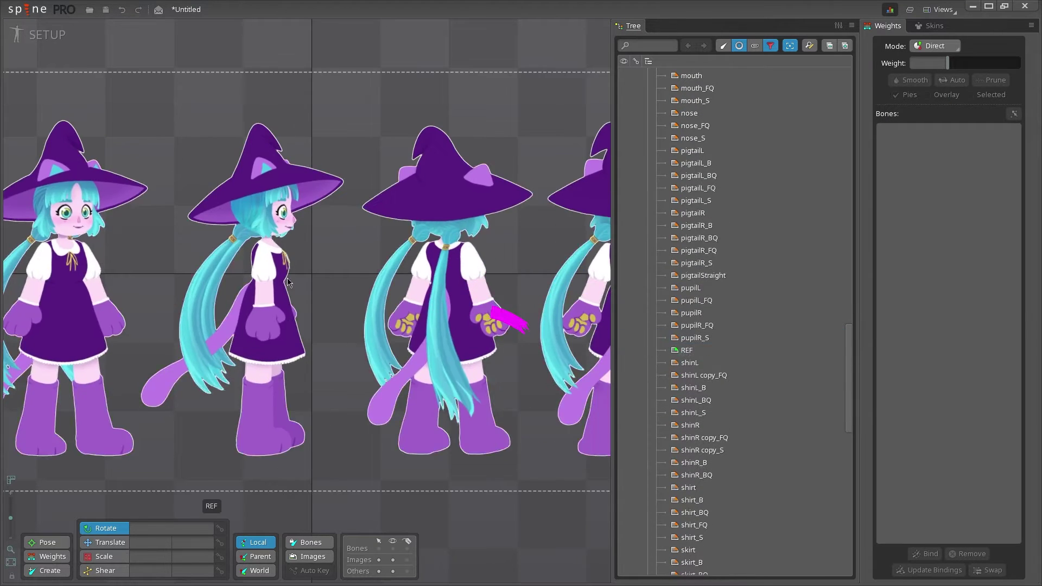
{"action": "scroll", "coordinate": [217, 290], "scroll_direction": "down", "scroll_amount": 3}
{"action": "left_click", "coordinate": [234, 282]}
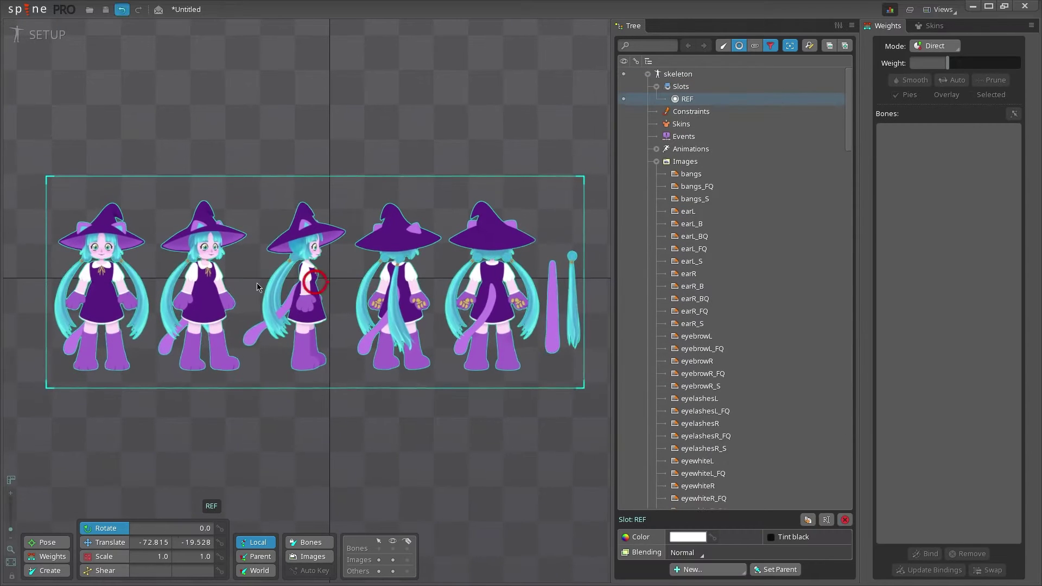
{"action": "left_click_drag", "start_coordinate": [176, 278], "coordinate": [400, 276]}
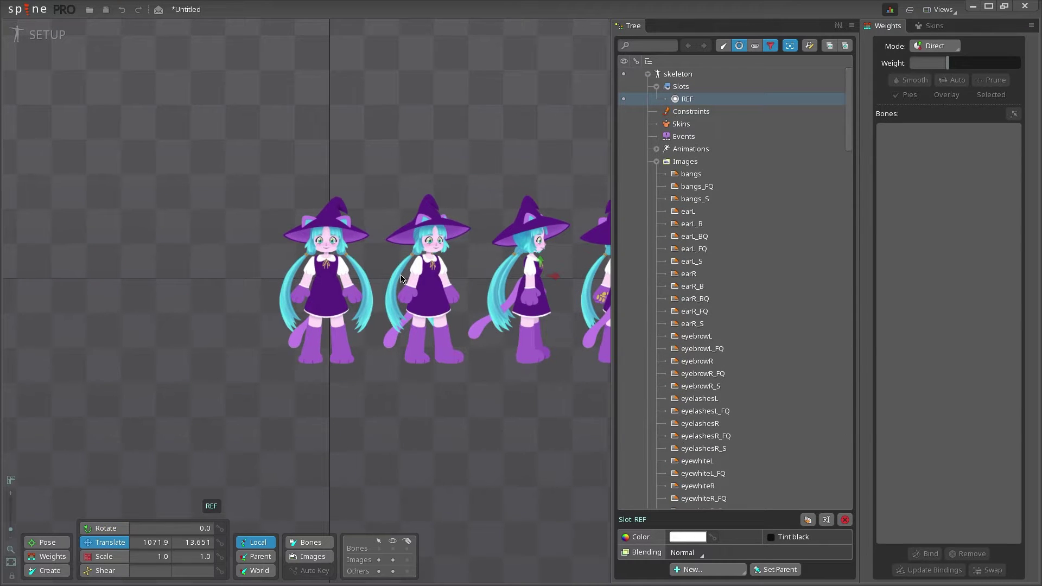
- Tint the REF sheet's slot colour green
{"action": "left_click", "coordinate": [699, 542]}
{"action": "left_click_drag", "start_coordinate": [380, 196], "coordinate": [434, 170]}
{"action": "left_click", "coordinate": [419, 254]}
{"action": "left_click", "coordinate": [287, 435]}
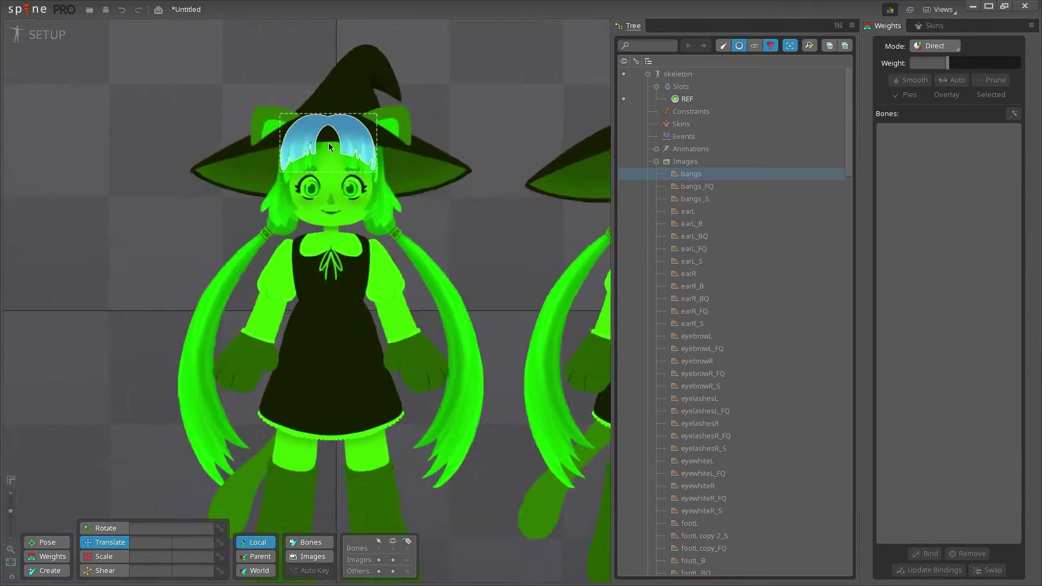
- Place the bangs, both ears, both eyebrows and eye white images as slots on the face
{"action": "scroll", "coordinate": [329, 146], "scroll_direction": "up", "scroll_amount": 3}
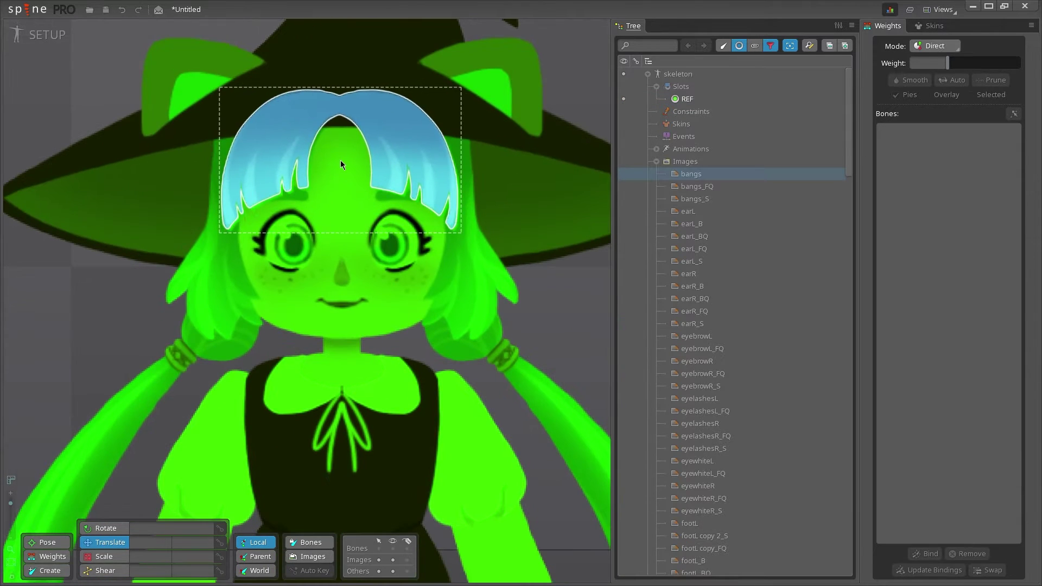
{"action": "left_click", "coordinate": [340, 161]}
{"action": "left_click", "coordinate": [701, 226]}
{"action": "left_click_drag", "start_coordinate": [701, 226], "coordinate": [468, 90]}
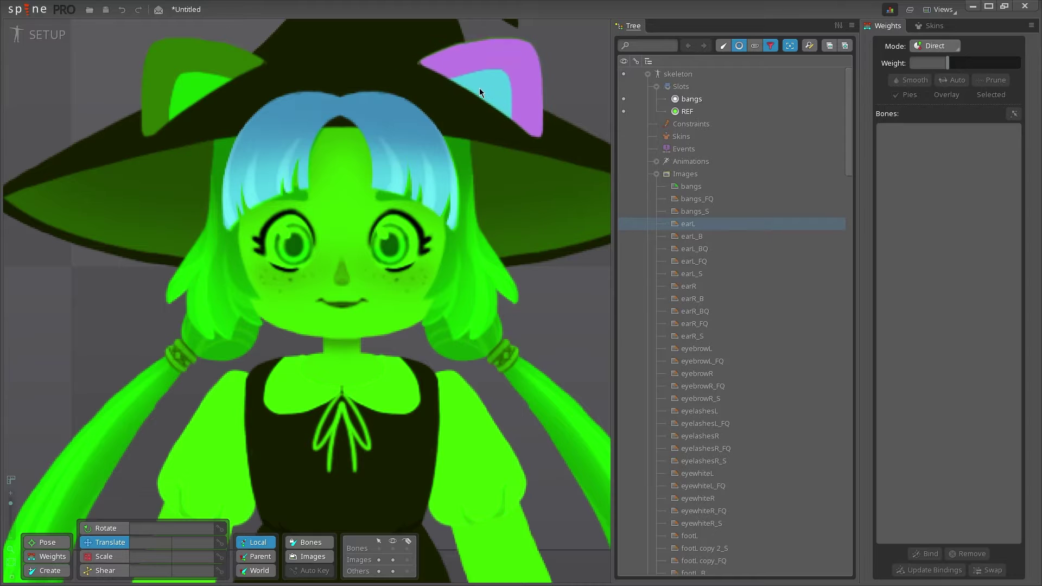
{"action": "left_click_drag", "start_coordinate": [688, 298], "coordinate": [205, 92]}
{"action": "left_click_drag", "start_coordinate": [696, 373], "coordinate": [400, 196]}
{"action": "left_click_drag", "start_coordinate": [696, 411], "coordinate": [284, 194]}
{"action": "left_click_drag", "start_coordinate": [698, 523], "coordinate": [389, 240]}
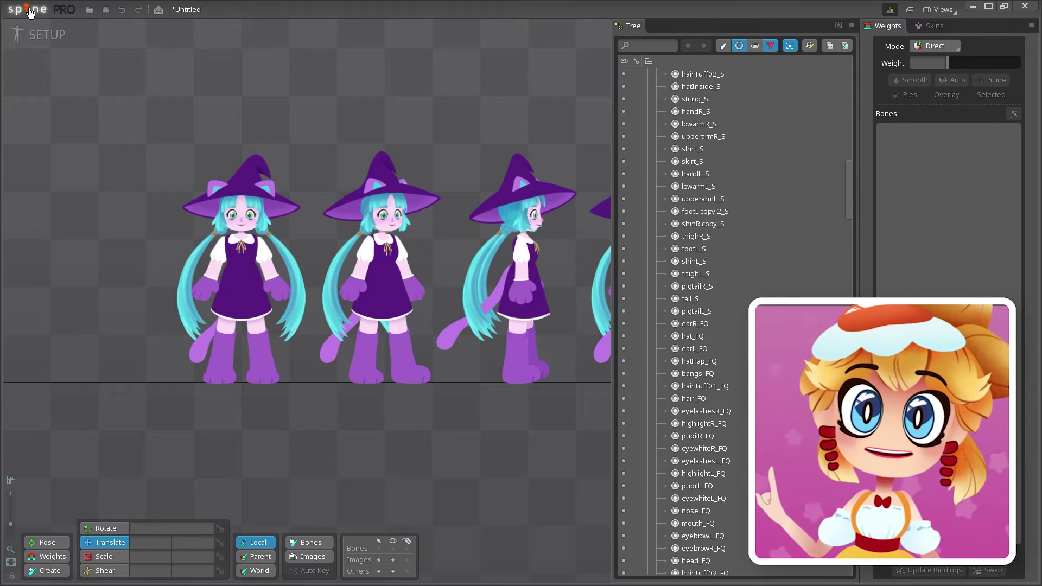
- Save the project as witch_rig into the UBST_artPrep_ragdoll folder with Save Project As
{"action": "left_click", "coordinate": [30, 13]}
{"action": "left_click", "coordinate": [66, 87]}
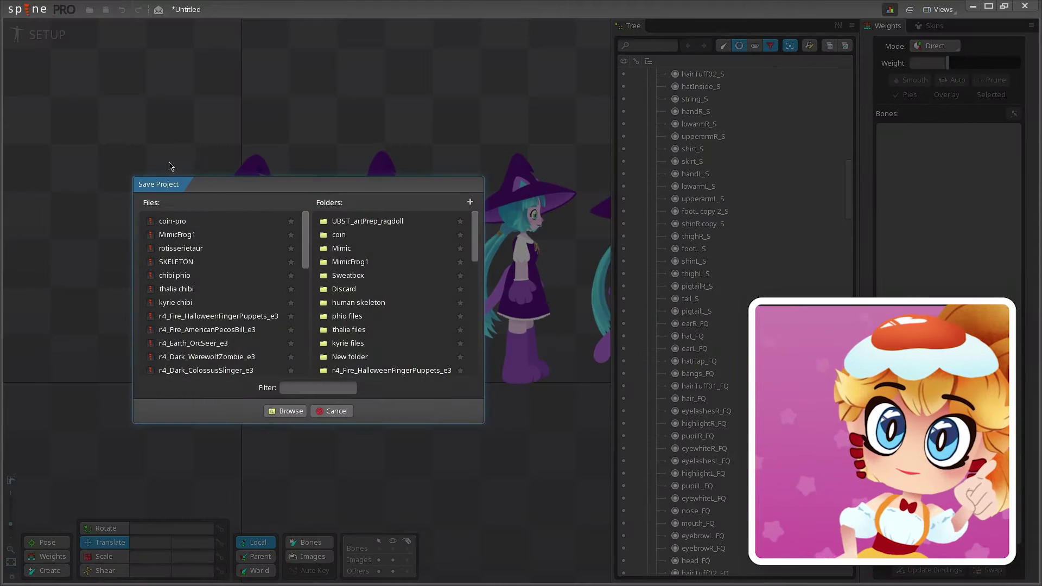
{"action": "left_click", "coordinate": [390, 222]}
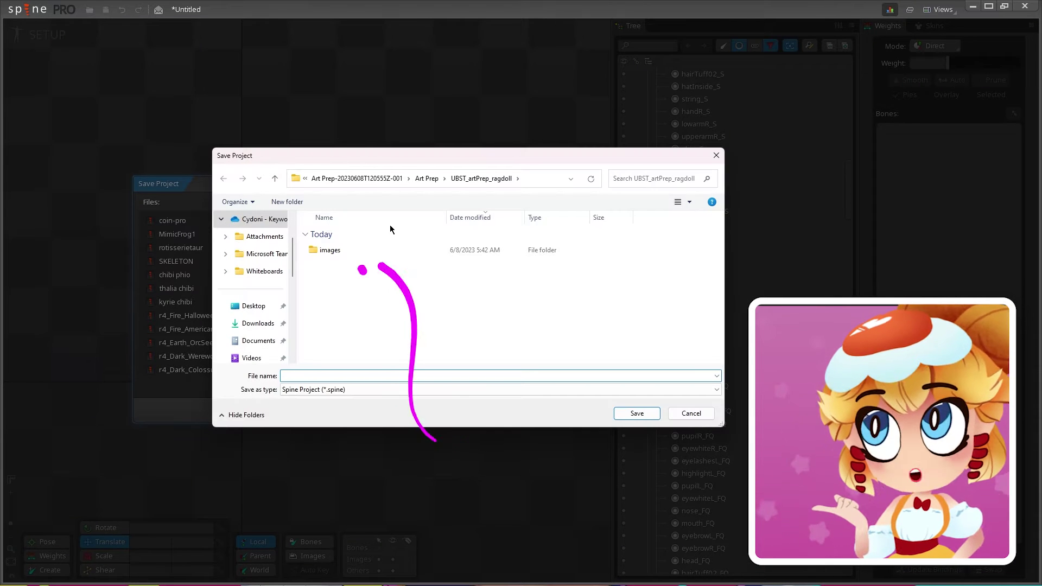
{"action": "type", "text": "witch_rig"}
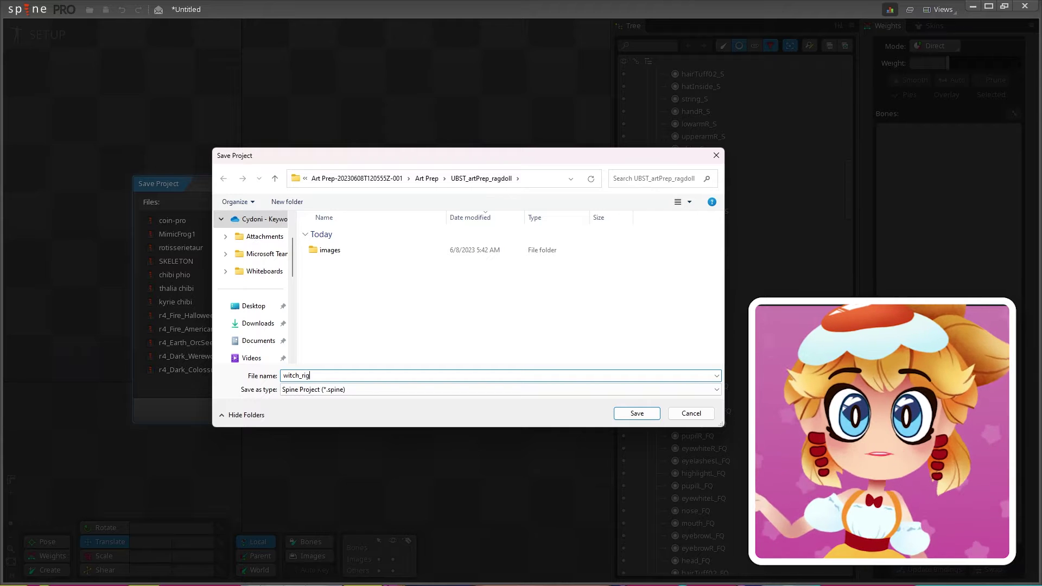
{"action": "left_click", "coordinate": [627, 415]}
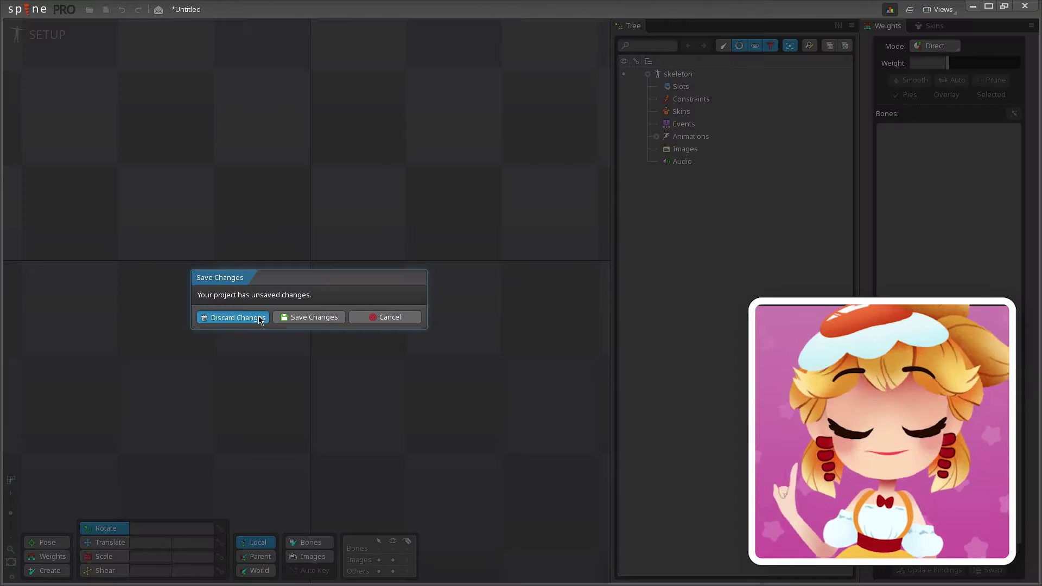
- Delete the four extra turnaround poses and the loose tail pieces
{"action": "left_click", "coordinate": [258, 316]}
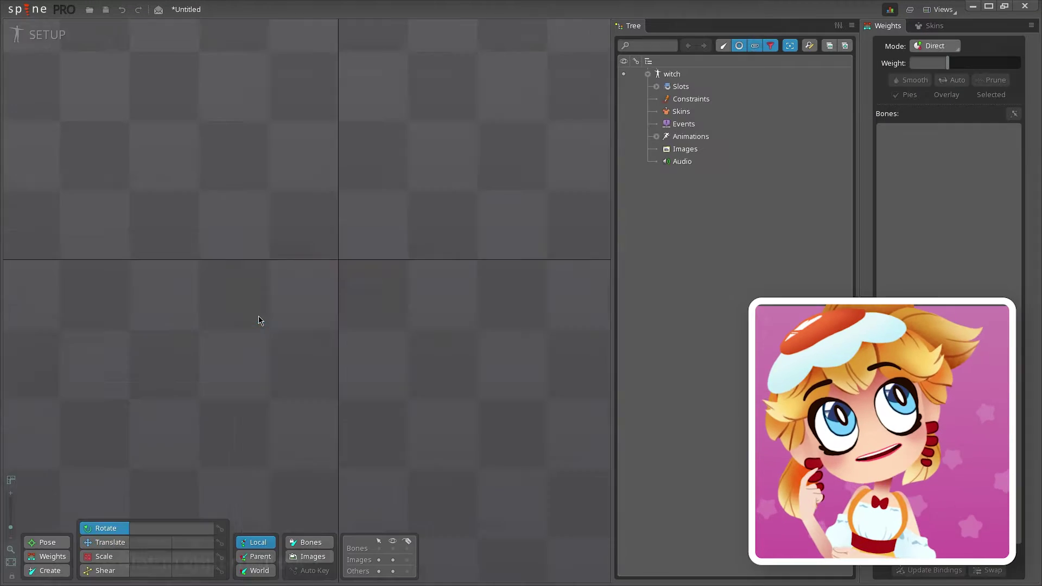
{"action": "left_click", "coordinate": [705, 149]}
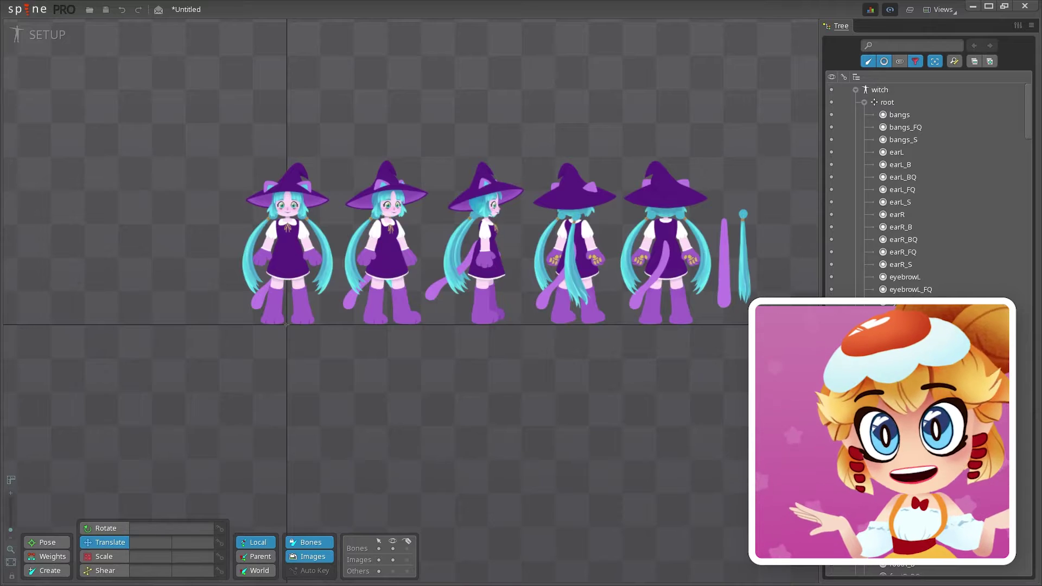
{"action": "left_click_drag", "start_coordinate": [205, 152], "coordinate": [334, 325]}
{"action": "key", "text": "Delete"}
{"action": "key", "text": "Return"}
{"action": "left_click_drag", "start_coordinate": [424, 155], "coordinate": [753, 324]}
{"action": "key", "text": "Delete"}
{"action": "key", "text": "Return"}
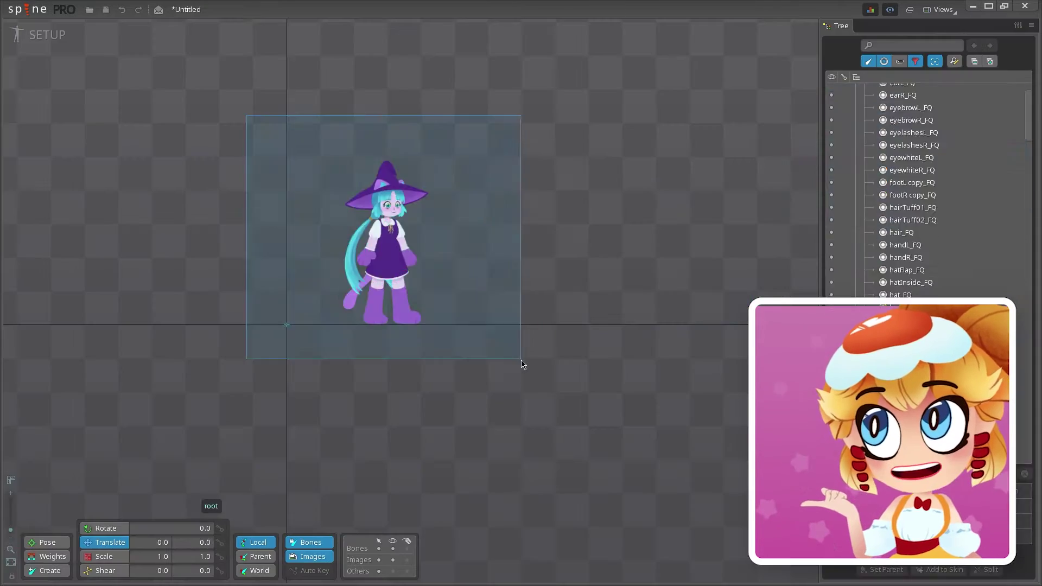
- Move the remaining witch pose onto the origin and clear the selection
{"action": "left_click_drag", "start_coordinate": [320, 157], "coordinate": [434, 325]}
{"action": "left_click_drag", "start_coordinate": [404, 197], "coordinate": [306, 197]}
{"action": "left_click", "coordinate": [554, 407]}
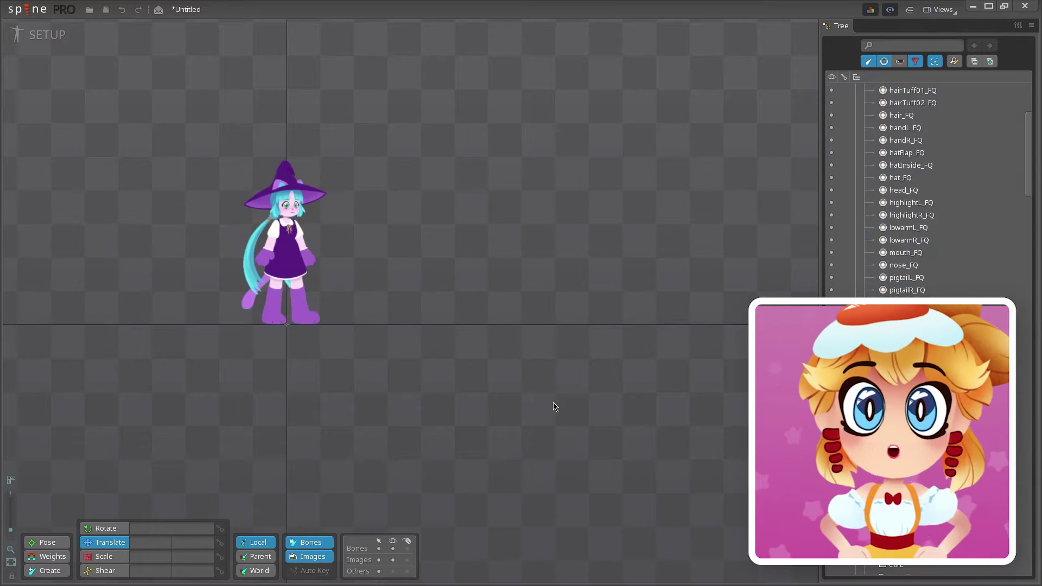
- Hide the images to show only bones, then preview the wave, yesss and idea animations
{"action": "scroll", "coordinate": [624, 383], "scroll_direction": "up", "scroll_amount": 6}
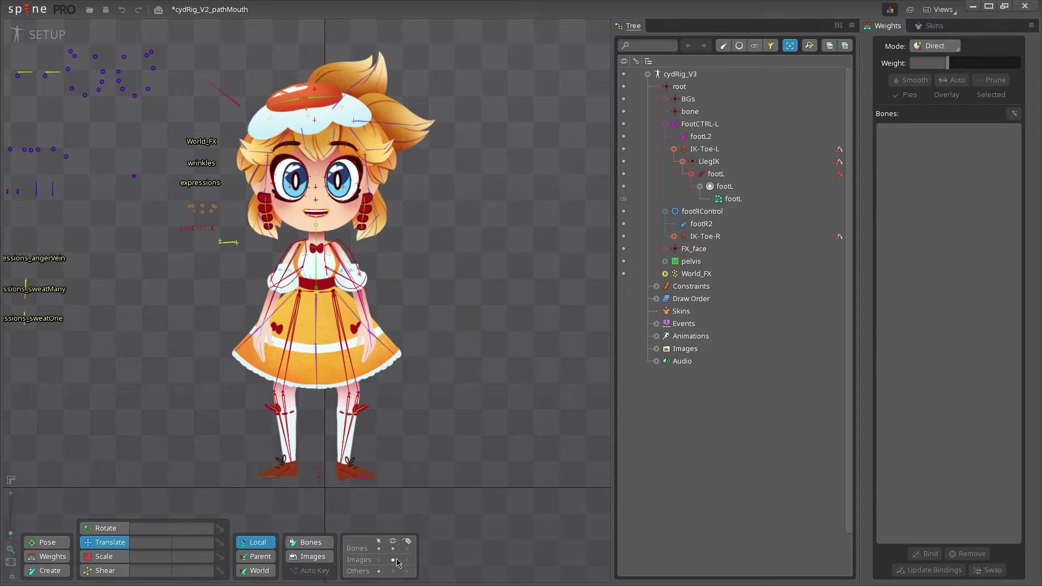
{"action": "left_click", "coordinate": [393, 560]}
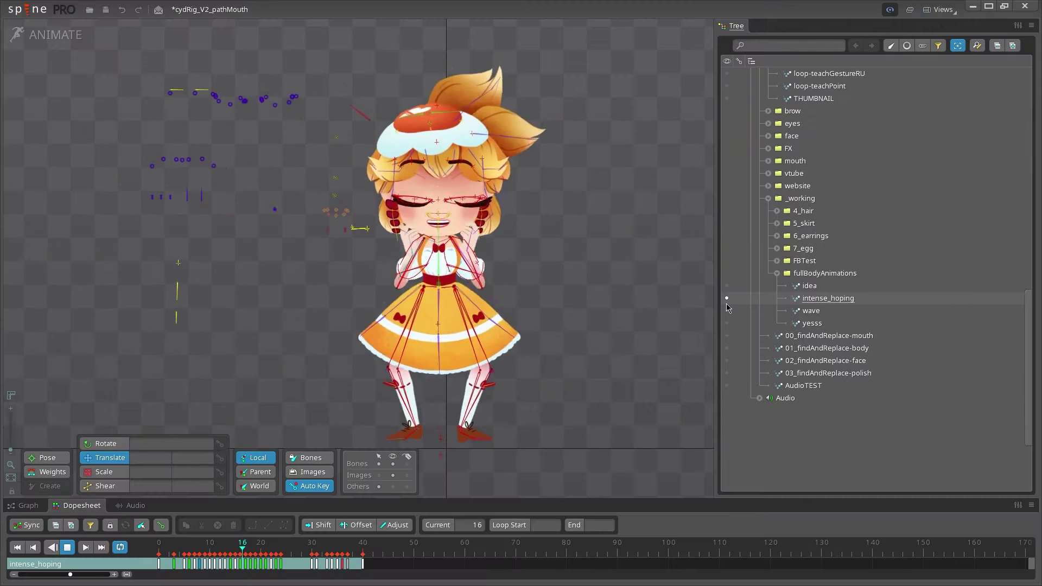
{"action": "left_click", "coordinate": [729, 311]}
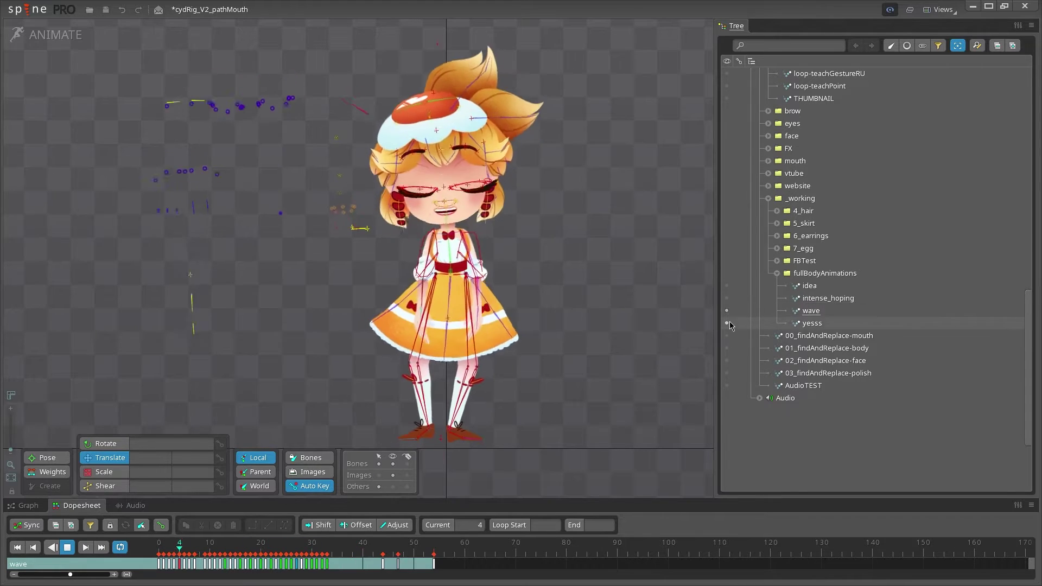
{"action": "left_click", "coordinate": [727, 328]}
{"action": "left_click", "coordinate": [728, 286]}
{"action": "left_click", "coordinate": [730, 288]}
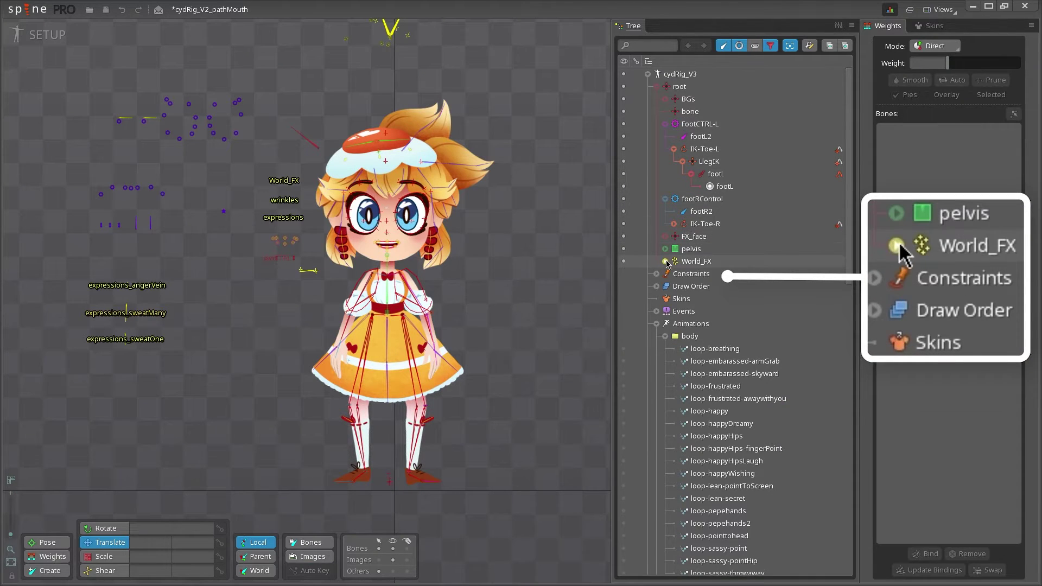
- Expand World_FX and cycle the hand slot through its drawings to the hand_24 fist
{"action": "left_click", "coordinate": [665, 261]}
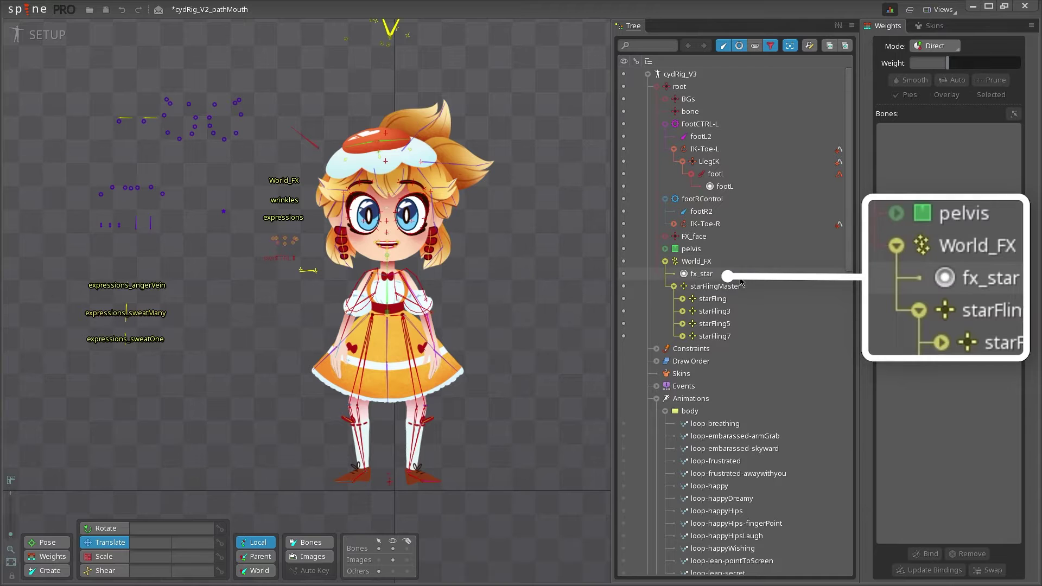
{"action": "left_click", "coordinate": [726, 153]}
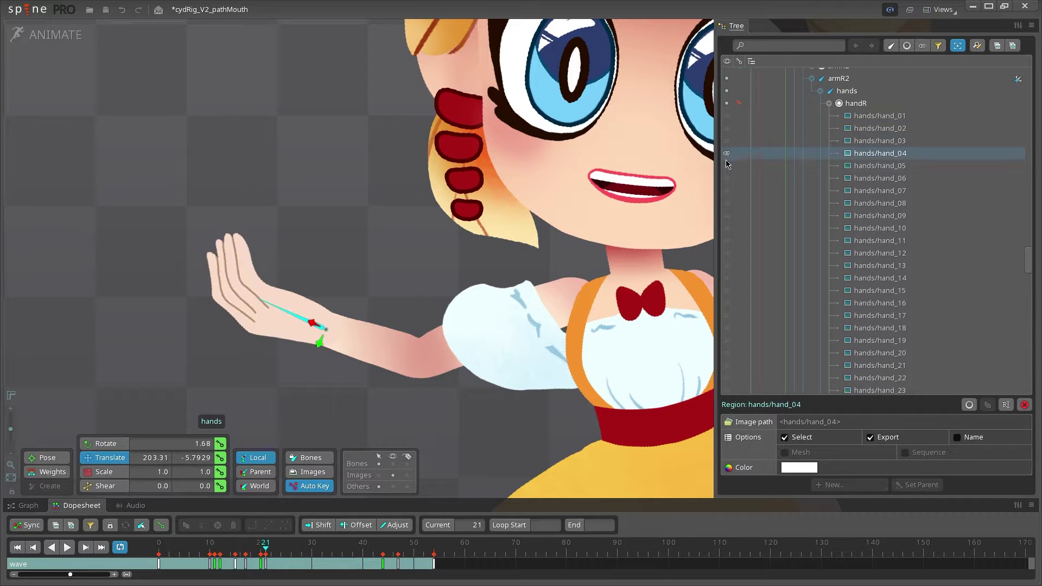
{"action": "left_click", "coordinate": [727, 165]}
{"action": "left_click", "coordinate": [726, 178]}
{"action": "left_click", "coordinate": [726, 190]}
{"action": "left_click", "coordinate": [727, 203]}
{"action": "left_click", "coordinate": [726, 216]}
{"action": "left_click", "coordinate": [727, 227]}
{"action": "left_click", "coordinate": [726, 240]}
{"action": "left_click", "coordinate": [727, 253]}
{"action": "left_click", "coordinate": [726, 265]}
{"action": "left_click", "coordinate": [727, 278]}
{"action": "left_click", "coordinate": [727, 290]}
{"action": "left_click", "coordinate": [726, 303]}
{"action": "left_click", "coordinate": [727, 315]}
{"action": "left_click", "coordinate": [727, 327]}
{"action": "left_click", "coordinate": [726, 340]}
{"action": "scroll", "coordinate": [730, 345], "scroll_direction": "down", "scroll_amount": 5}
{"action": "left_click", "coordinate": [732, 349]}
{"action": "left_click", "coordinate": [732, 349]}
{"action": "left_click", "coordinate": [731, 349]}
{"action": "left_click", "coordinate": [731, 348]}
{"action": "left_click", "coordinate": [731, 348]}
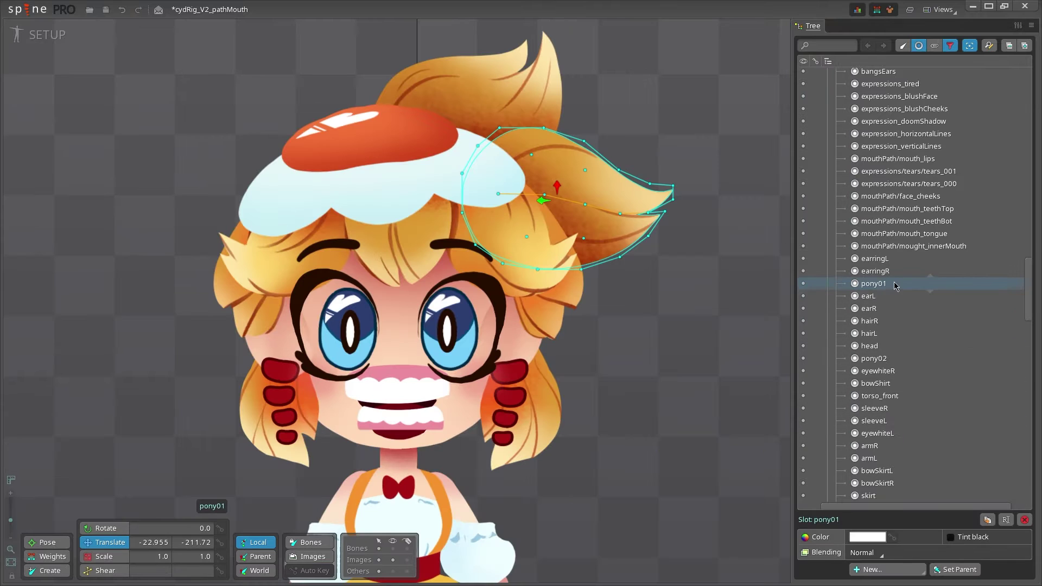
- Select the eyewhiteL and eyewhiteR slots in the tree
{"action": "left_click", "coordinate": [877, 433]}
{"action": "scroll", "coordinate": [879, 434], "scroll_direction": "up", "scroll_amount": 4}
{"action": "left_click", "coordinate": [878, 433]}
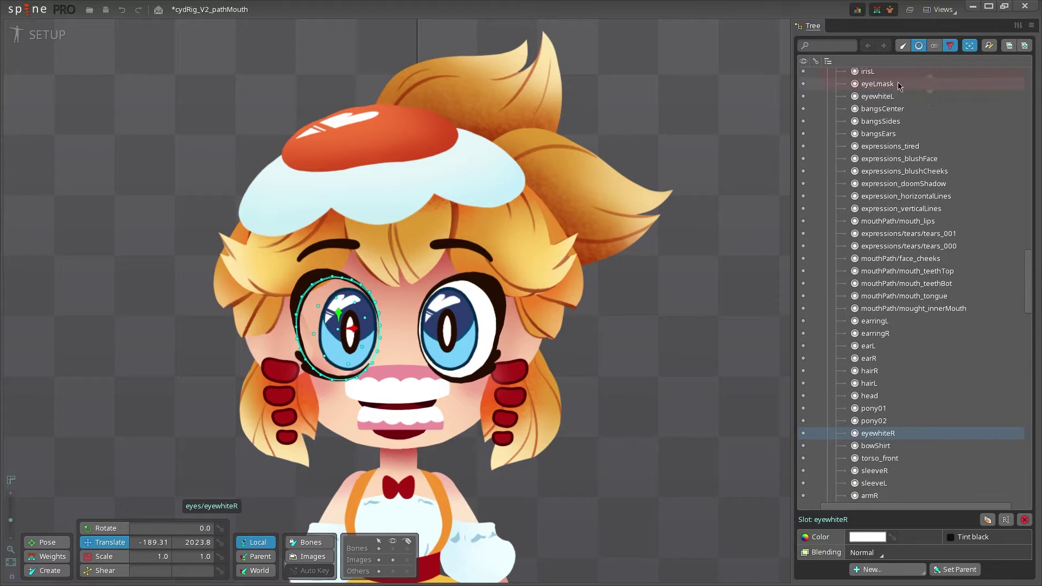
{"action": "left_click_drag", "start_coordinate": [898, 85], "coordinate": [895, 128]}
{"action": "left_click_drag", "start_coordinate": [871, 445], "coordinate": [910, 322]}
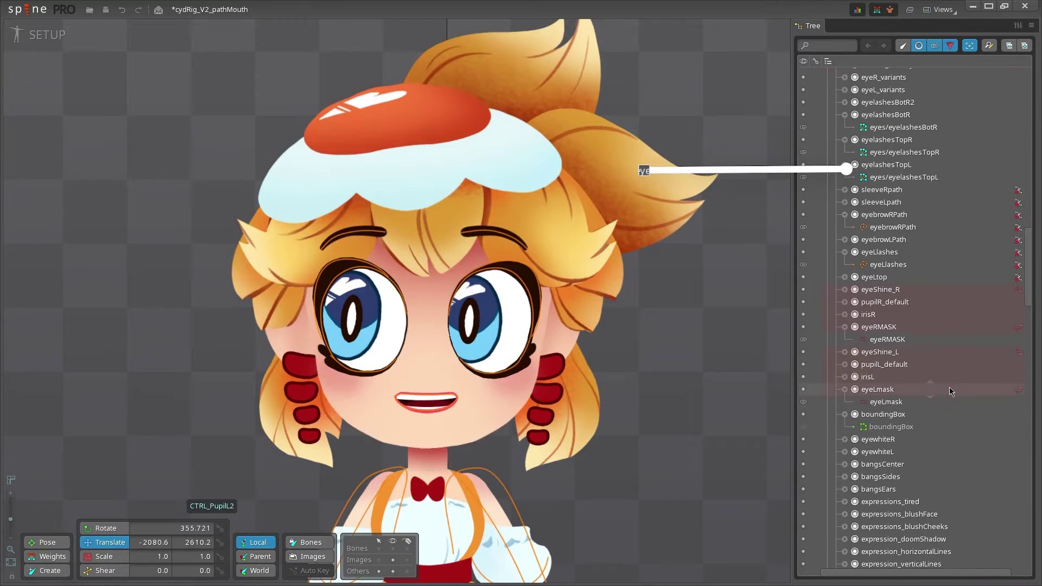
- Inspect the eyelash meshes, eyeLlashes path, eye clipping masks and boundingBox attachments
{"action": "left_click", "coordinate": [903, 127]}
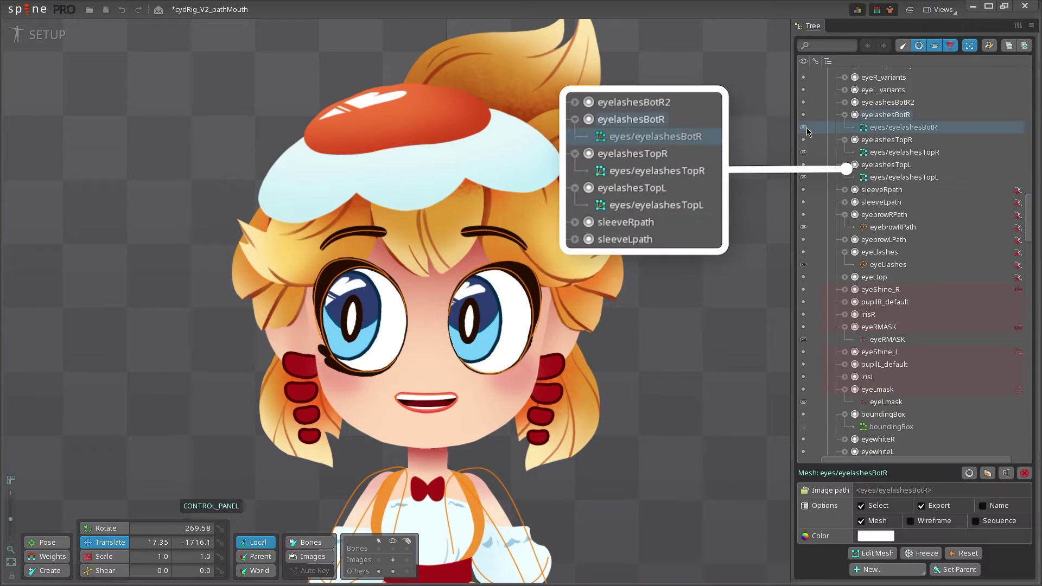
{"action": "left_click", "coordinate": [806, 186]}
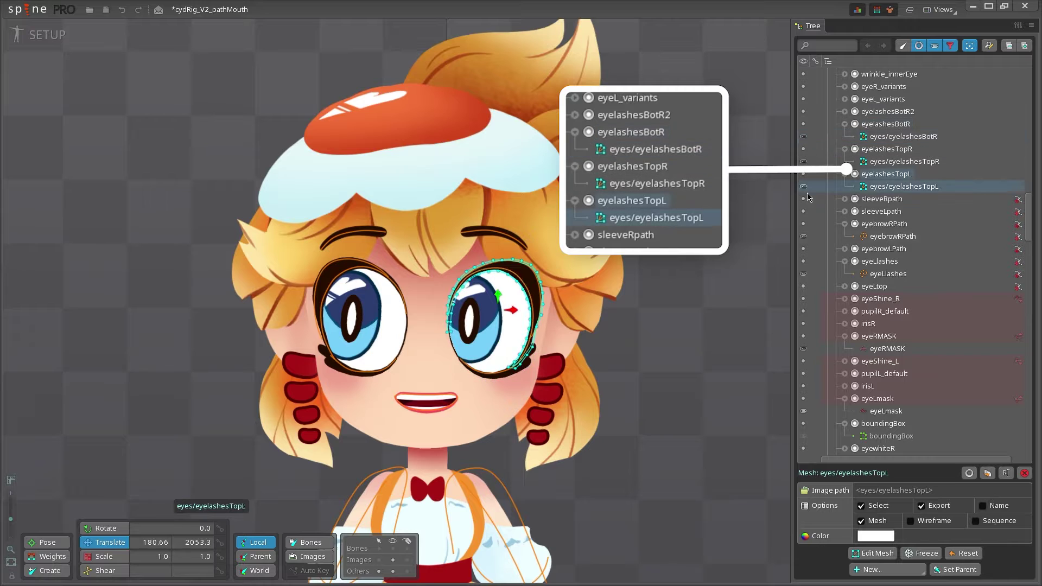
{"action": "left_click", "coordinate": [803, 237]}
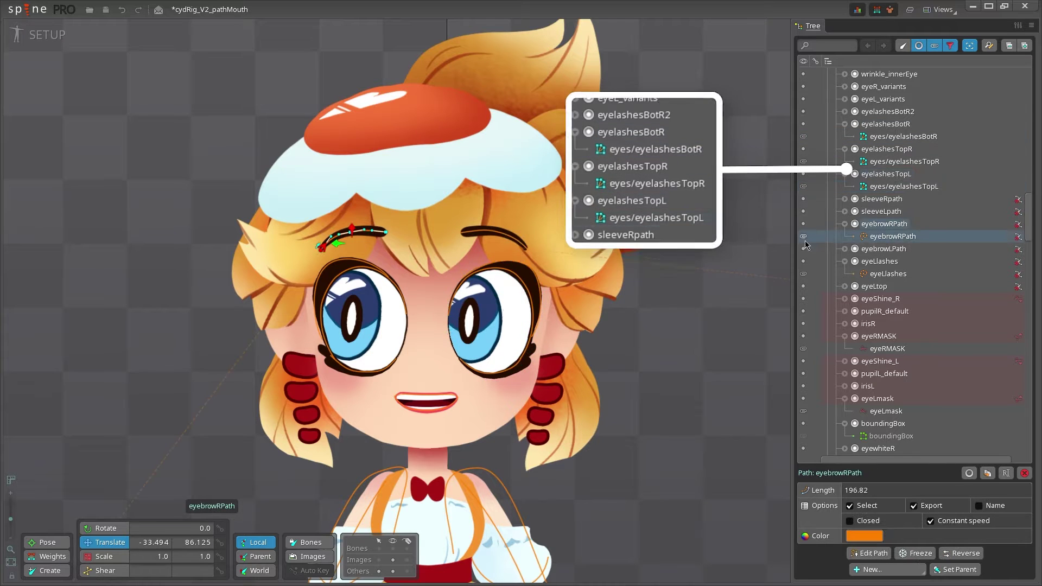
{"action": "left_click", "coordinate": [803, 350]}
{"action": "left_click", "coordinate": [806, 410]}
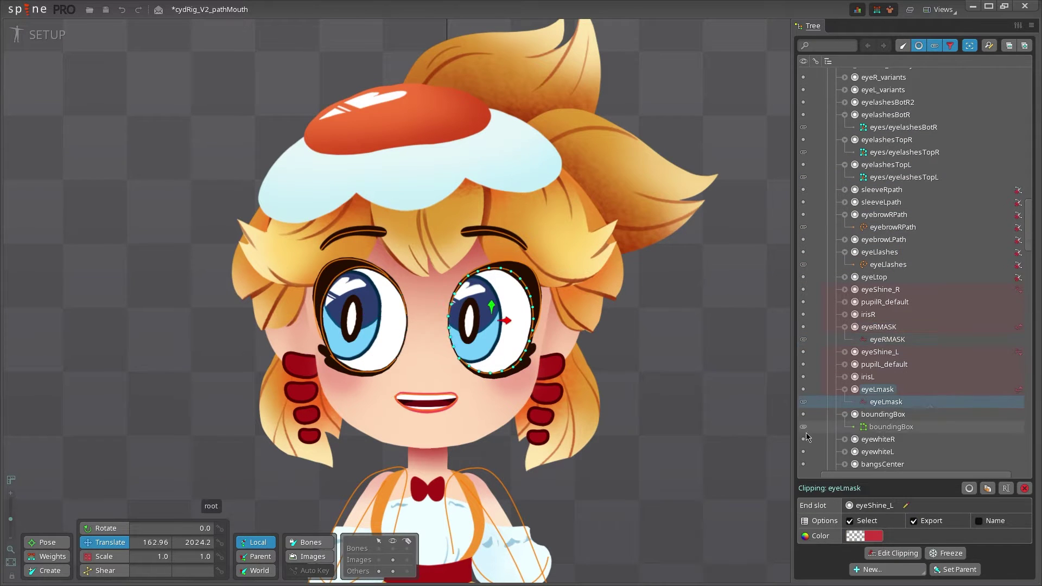
{"action": "left_click", "coordinate": [806, 433]}
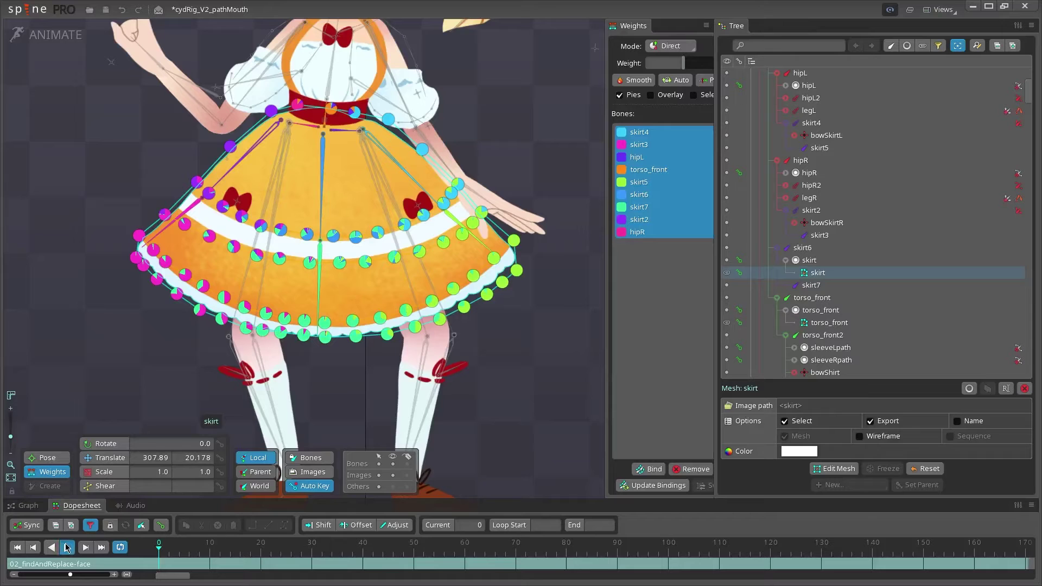
- Play the animation in the Dopesheet to watch the weighted skirt mesh deform
{"action": "left_click", "coordinate": [67, 547]}
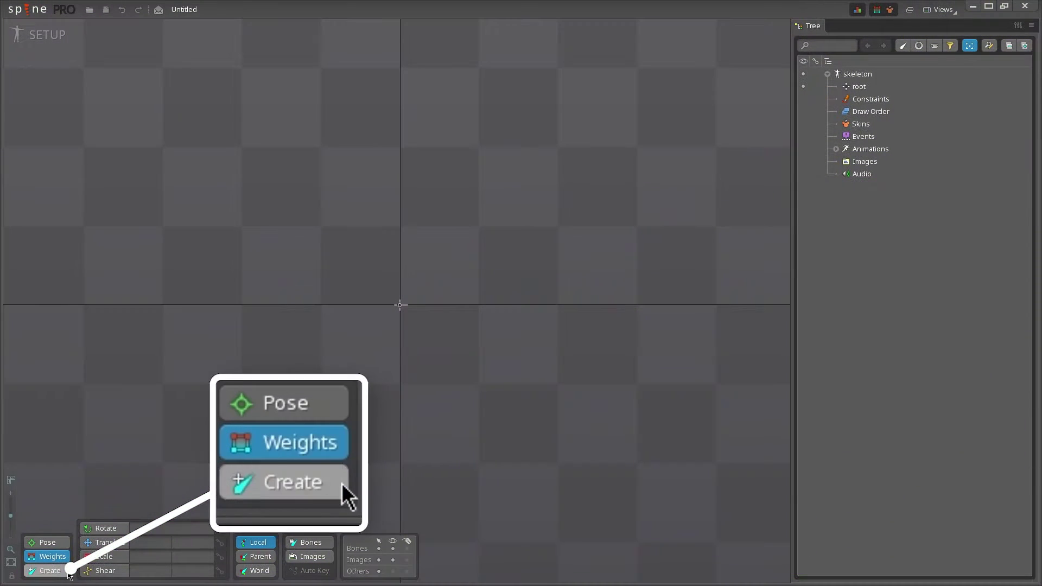
- Draw a bone under root and add a child bone2 at its tip
{"action": "left_click", "coordinate": [67, 571]}
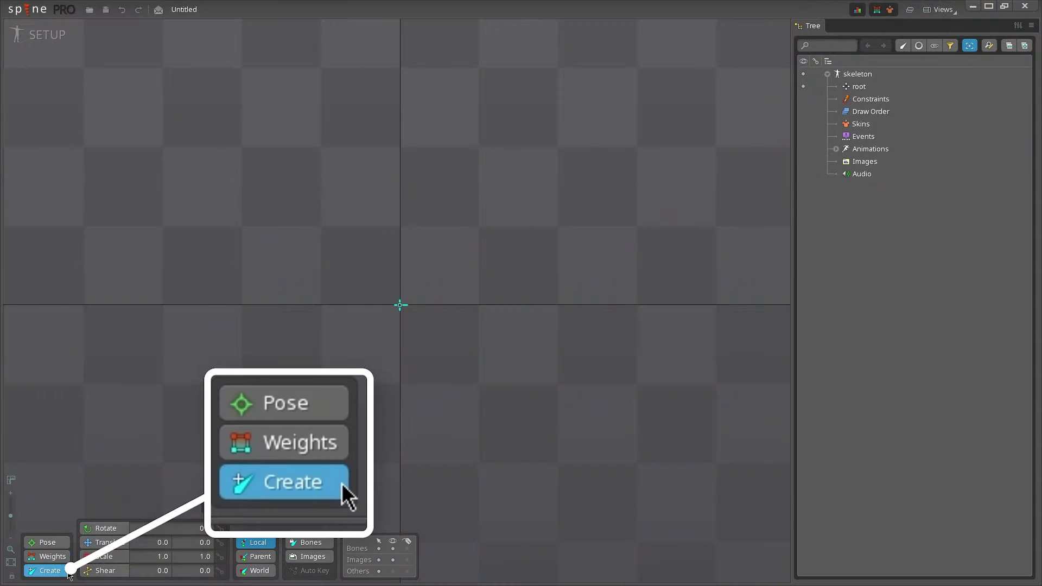
{"action": "left_click_drag", "start_coordinate": [262, 223], "coordinate": [270, 222]}
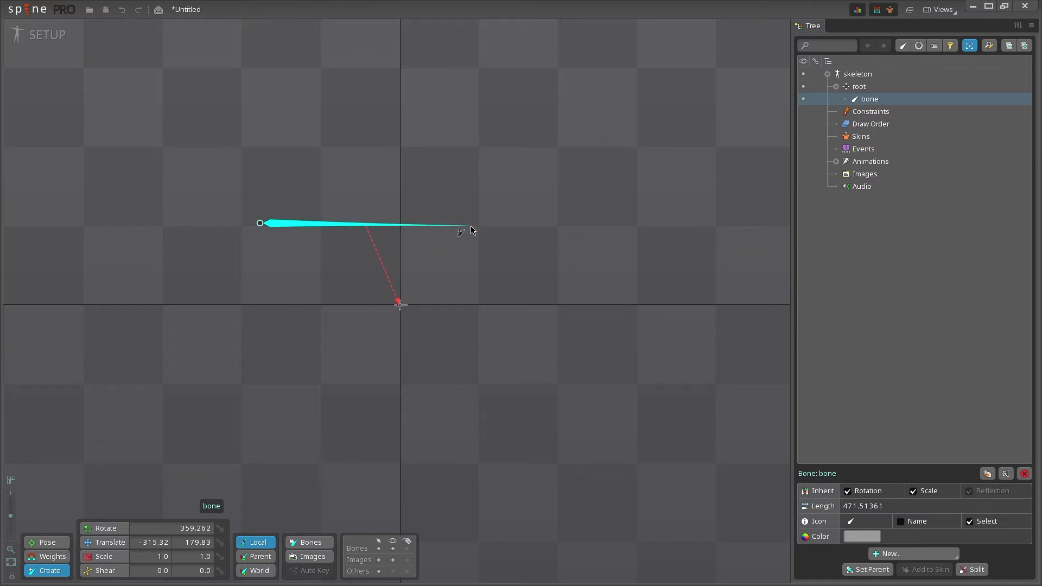
{"action": "left_click", "coordinate": [573, 228]}
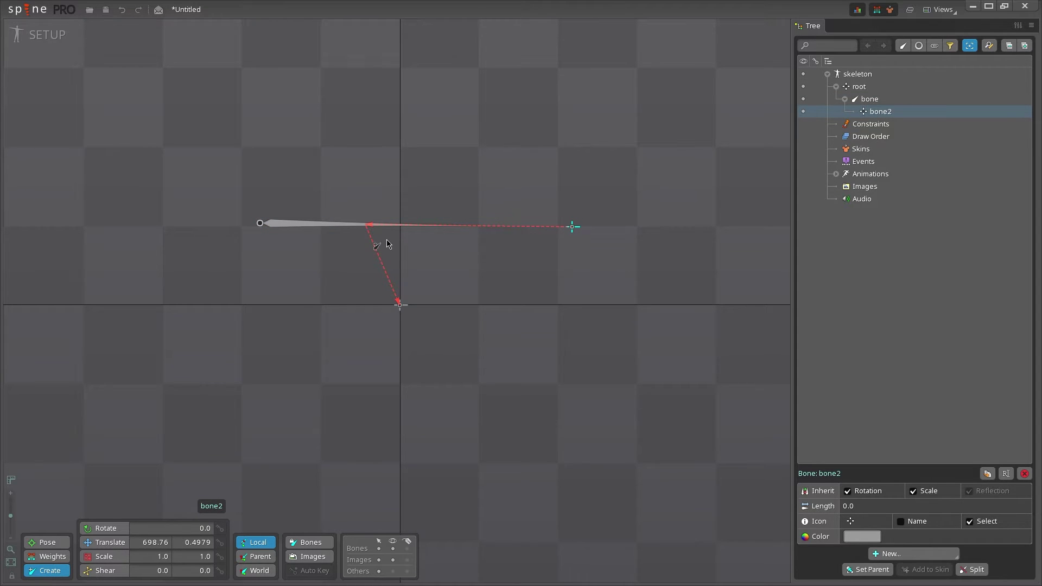
- Set the first bone's length to 50, then redraw it and scale it shorter
{"action": "key", "text": "v"}
{"action": "left_click", "coordinate": [363, 228]}
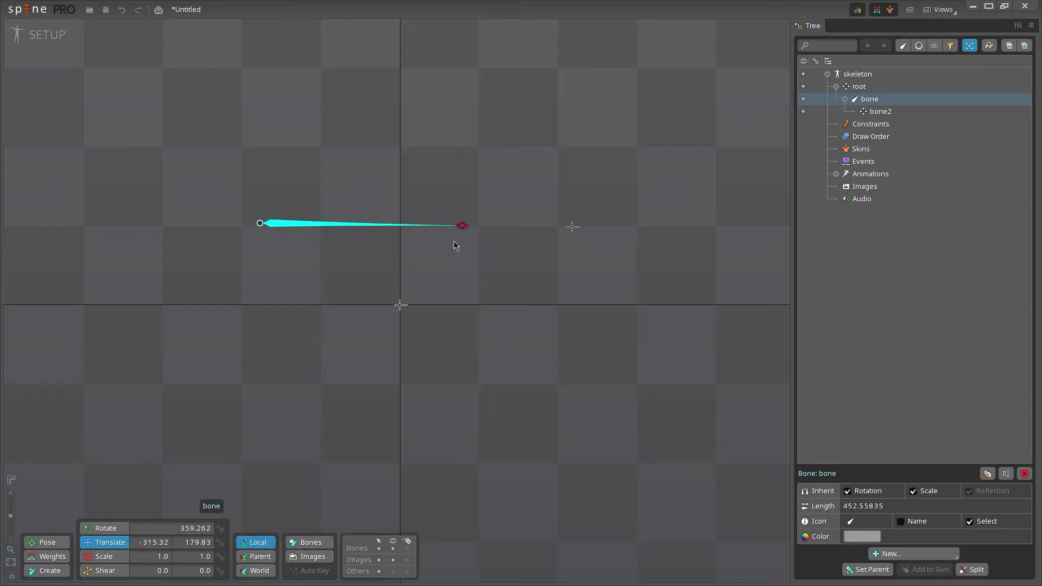
{"action": "double_click", "coordinate": [863, 506]}
{"action": "type", "text": "500.0"}
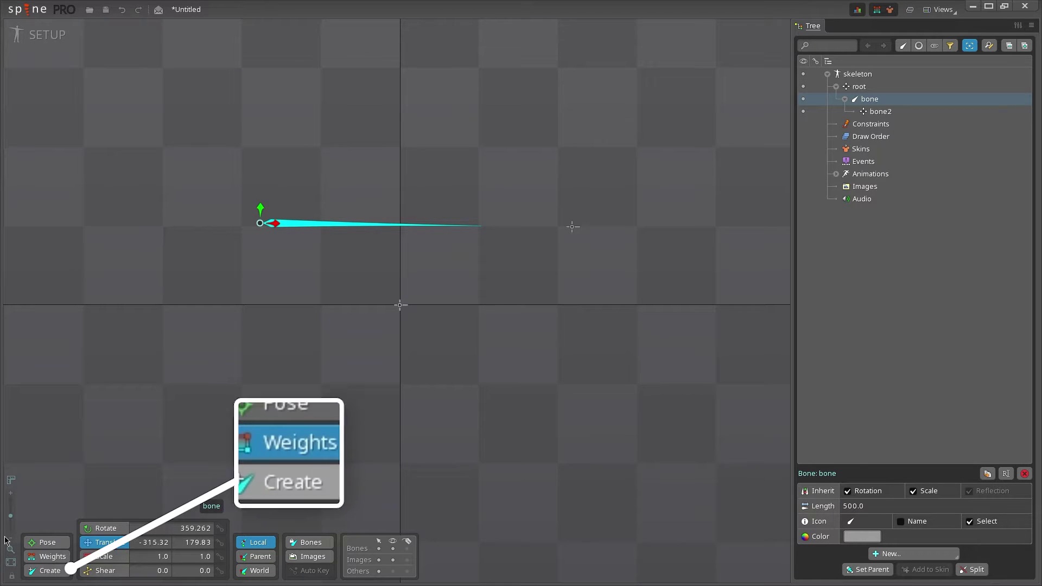
{"action": "left_click_drag", "start_coordinate": [261, 226], "coordinate": [458, 220]}
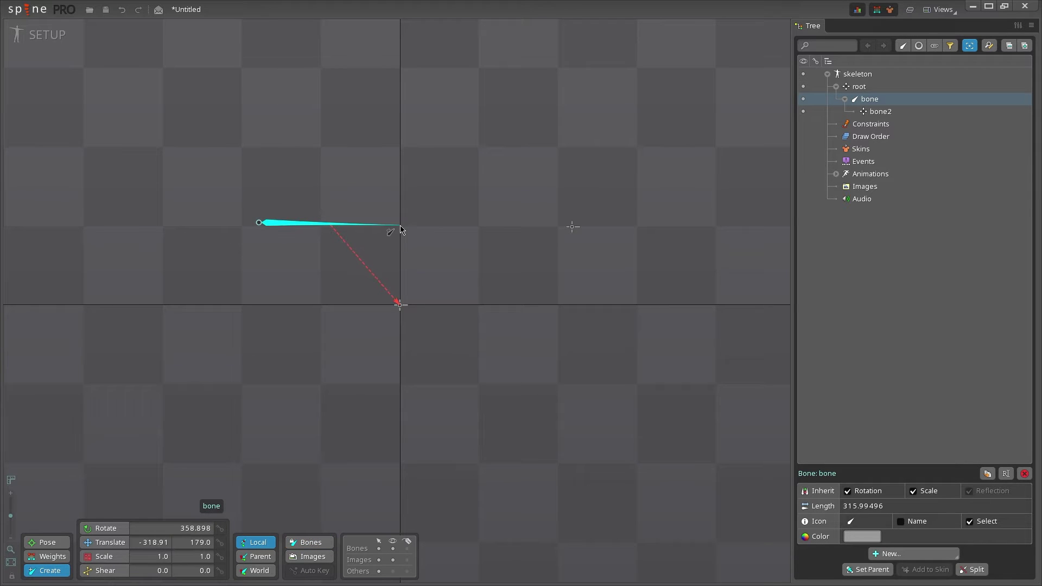
{"action": "left_click_drag", "start_coordinate": [349, 227], "coordinate": [316, 232]}
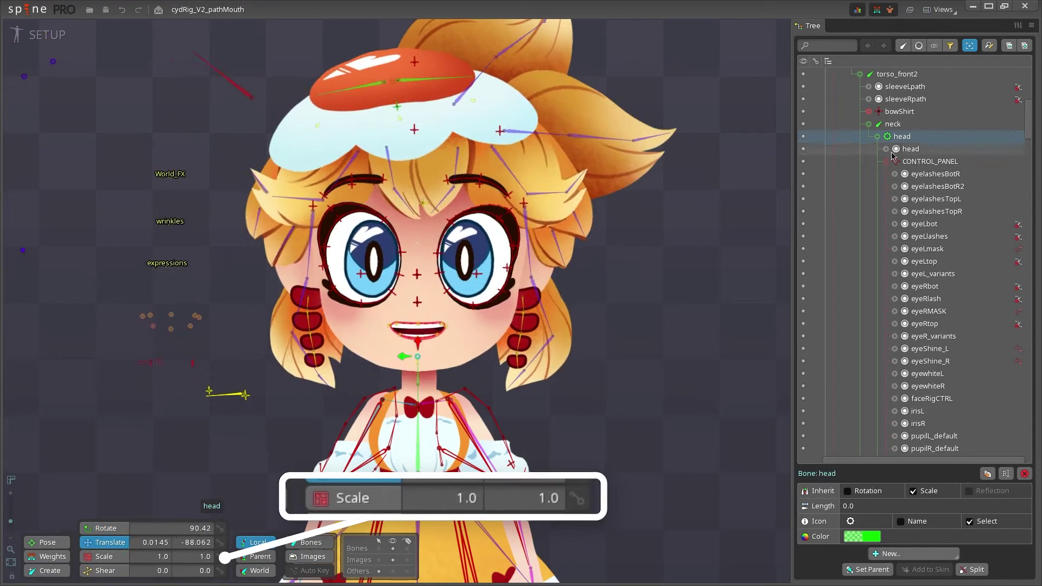
- Stretch the witch's neck bone up toward the face with the Scale tool
{"action": "left_click", "coordinate": [419, 384]}
{"action": "left_click", "coordinate": [103, 556]}
{"action": "left_click_drag", "start_coordinate": [419, 359], "coordinate": [431, 302]}
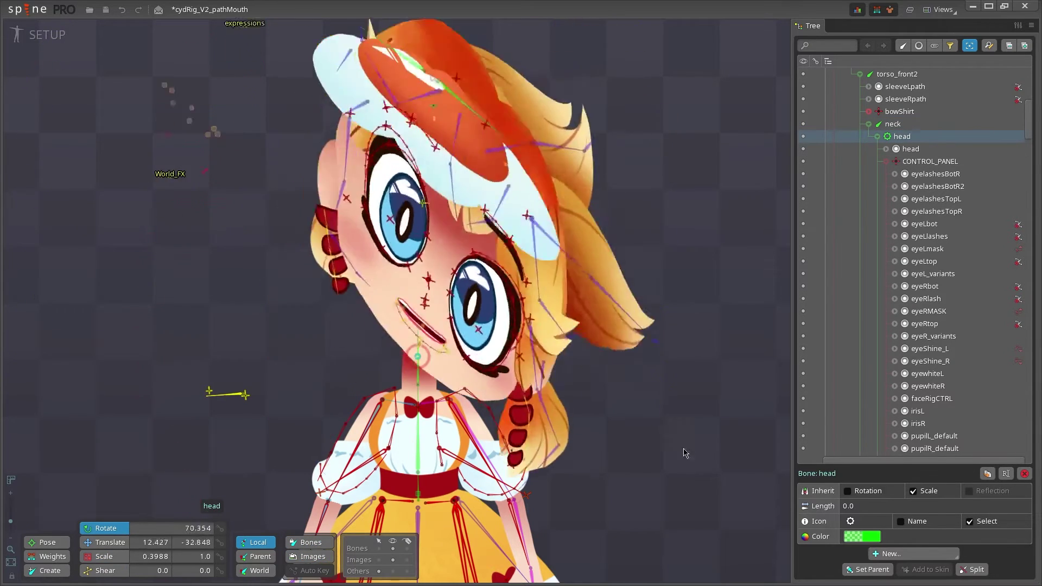
- Rotate the leg bones legR4, legR3, legL5 and legL4 so the legs swing out and cross
{"action": "scroll", "coordinate": [683, 465], "scroll_direction": "down", "scroll_amount": 3}
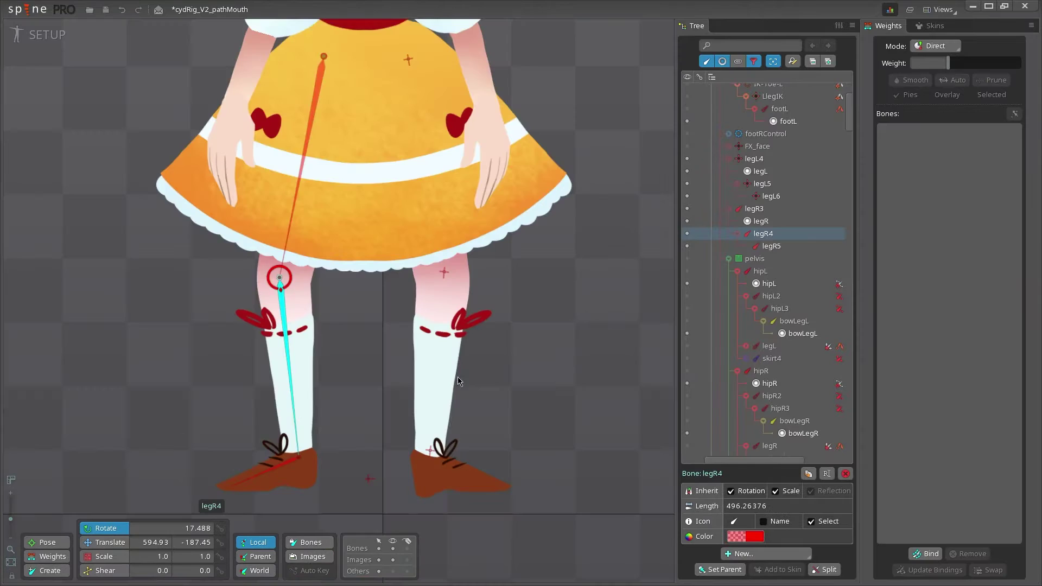
{"action": "left_click_drag", "start_coordinate": [163, 435], "coordinate": [244, 423]}
{"action": "left_click", "coordinate": [291, 239]}
{"action": "left_click_drag", "start_coordinate": [291, 239], "coordinate": [299, 238]}
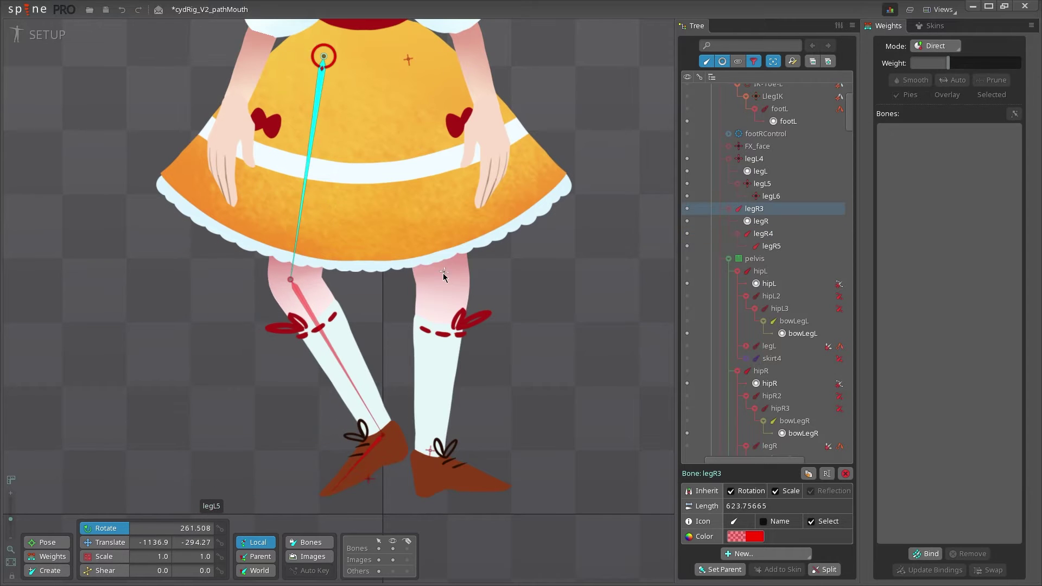
{"action": "left_click_drag", "start_coordinate": [443, 277], "coordinate": [417, 288]}
{"action": "left_click_drag", "start_coordinate": [408, 65], "coordinate": [526, 399]}
- Move the leg IK target to re-solve and uncross the legs
{"action": "key", "text": "v"}
{"action": "left_click_drag", "start_coordinate": [383, 434], "coordinate": [478, 419]}
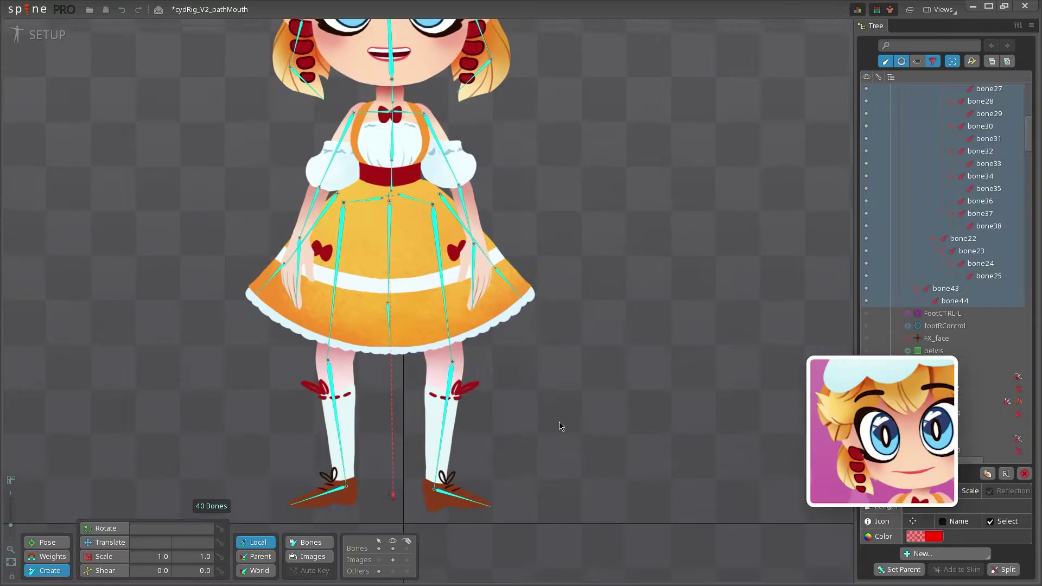
{"action": "scroll", "coordinate": [604, 567], "scroll_direction": "up", "scroll_amount": 3}
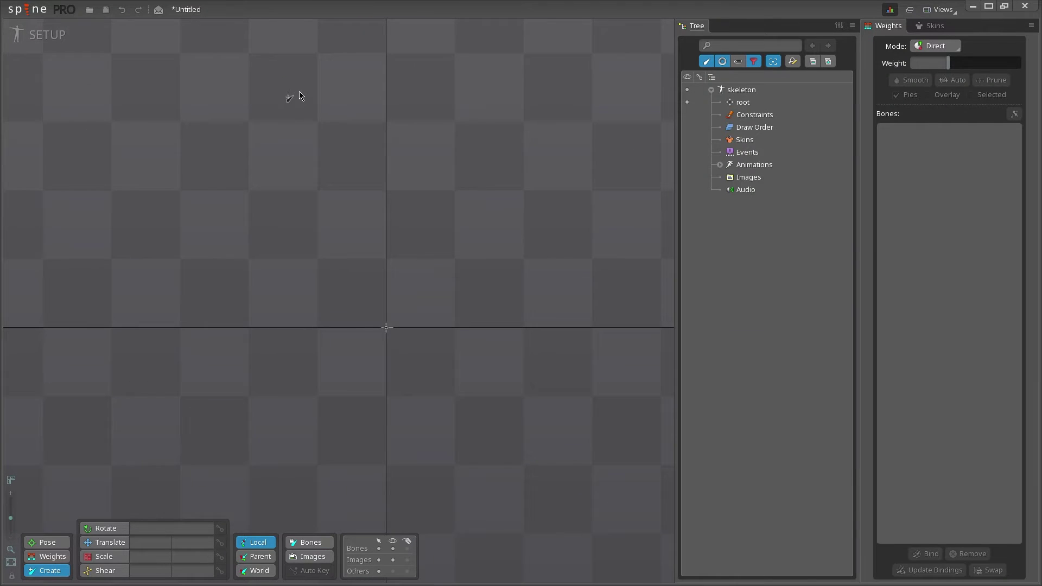
- Drag out the bone, bone2 and bone4 chain, then branch bone5 up-left from bone's top
{"action": "left_click_drag", "start_coordinate": [302, 77], "coordinate": [301, 118]}
{"action": "left_click_drag", "start_coordinate": [307, 217], "coordinate": [307, 326]}
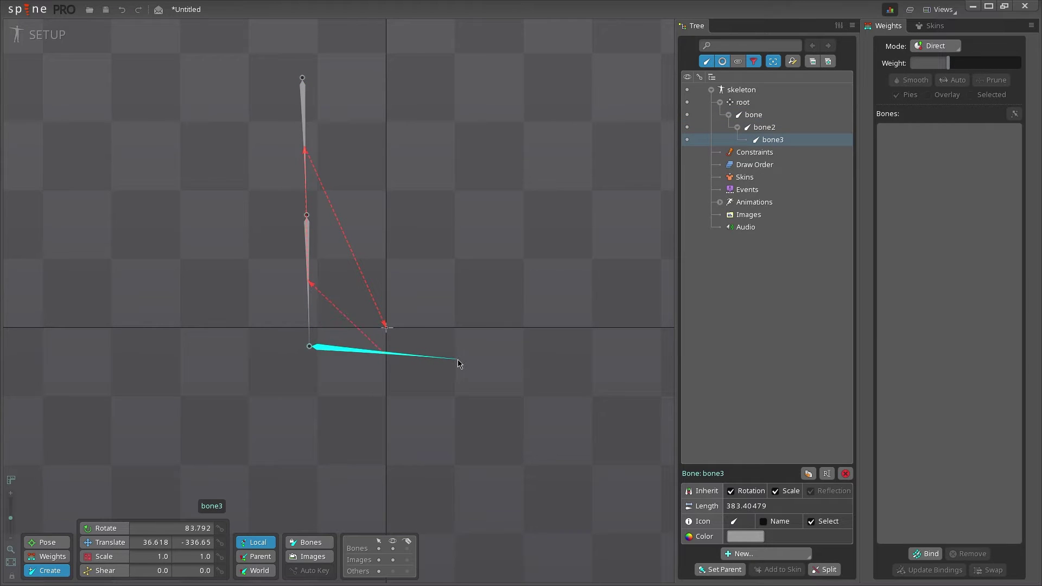
{"action": "left_click_drag", "start_coordinate": [458, 361], "coordinate": [467, 243]}
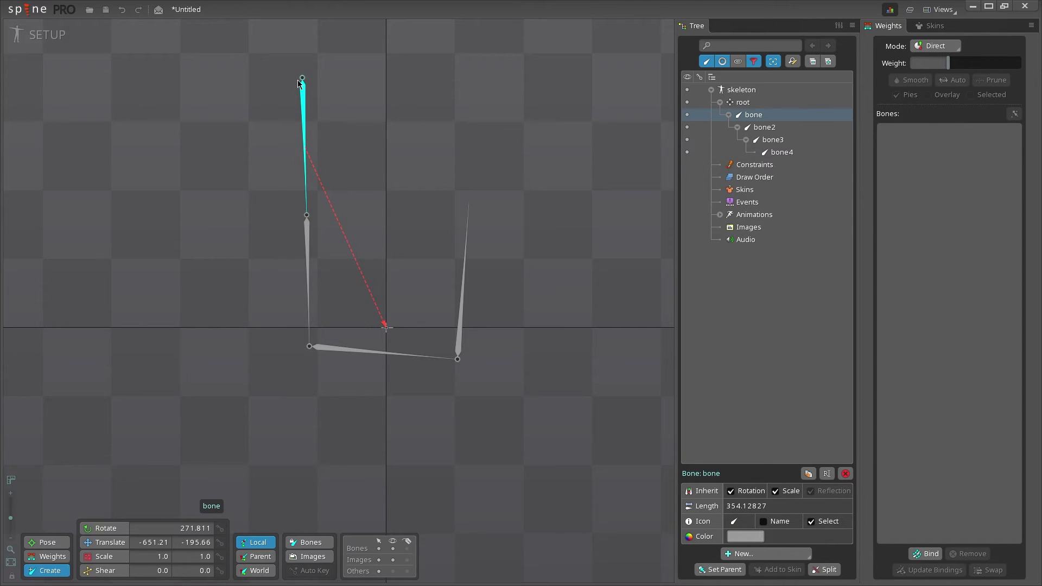
{"action": "left_click_drag", "start_coordinate": [298, 80], "coordinate": [245, 162]}
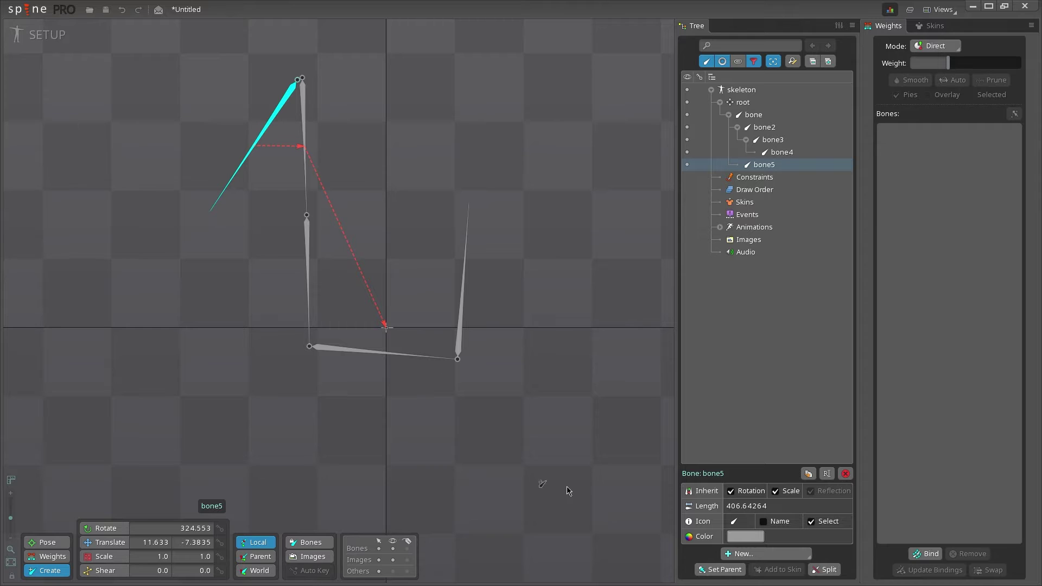
- Add a new bone6 under bone5 and rotate bone2 with its children
{"action": "left_click", "coordinate": [727, 553]}
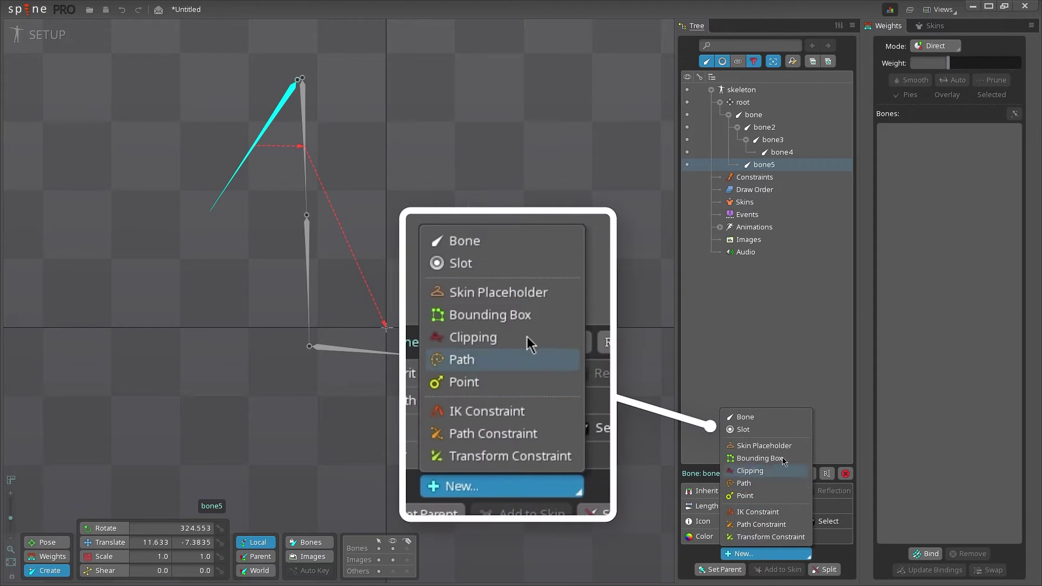
{"action": "left_click", "coordinate": [783, 418]}
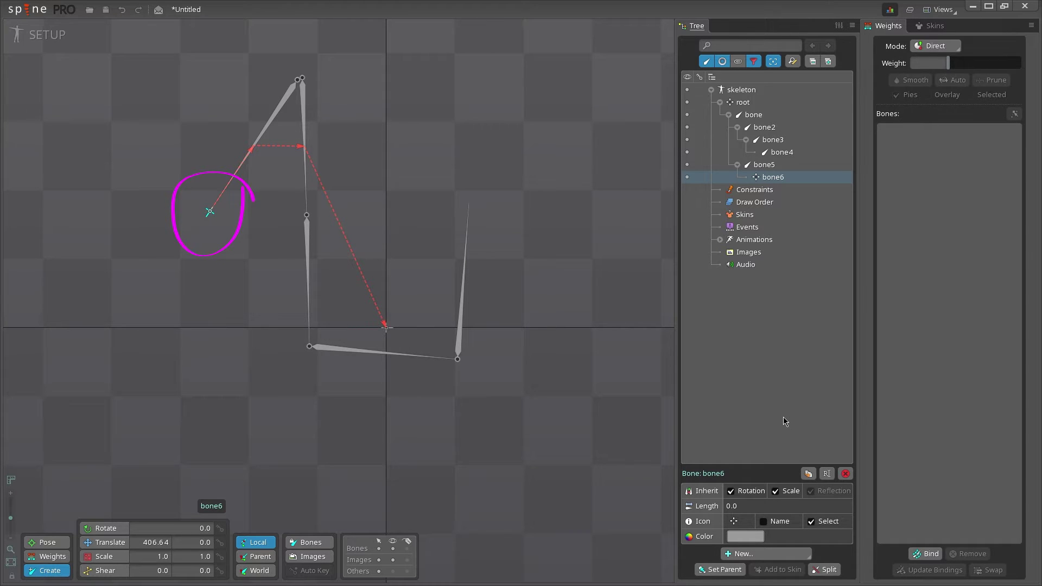
{"action": "left_click_drag", "start_coordinate": [308, 301], "coordinate": [290, 299]}
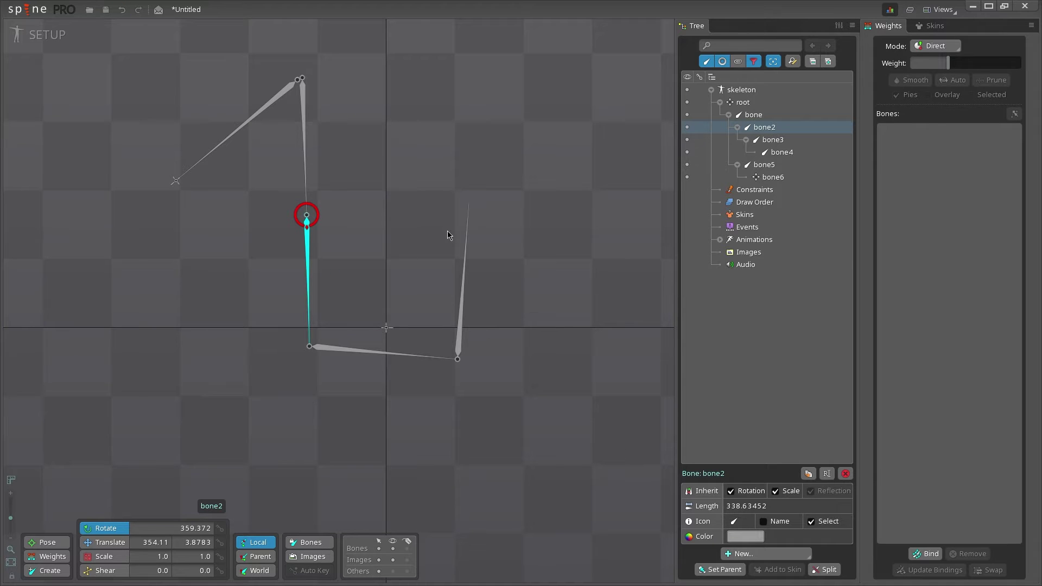
- Re-parent bone4 under bone5 and rotate bone2 toward the origin
{"action": "left_click", "coordinate": [467, 230]}
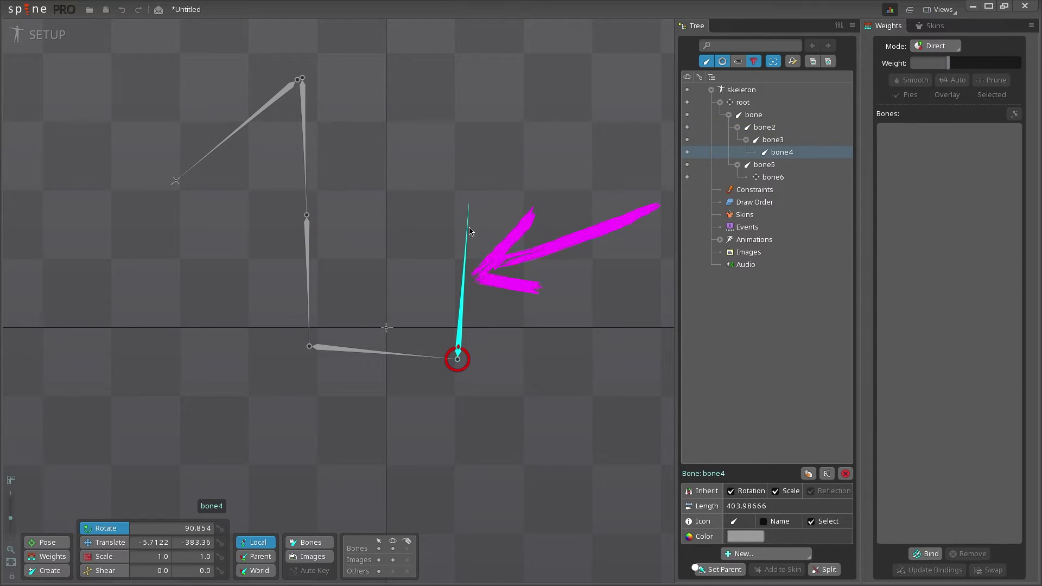
{"action": "left_click", "coordinate": [701, 569]}
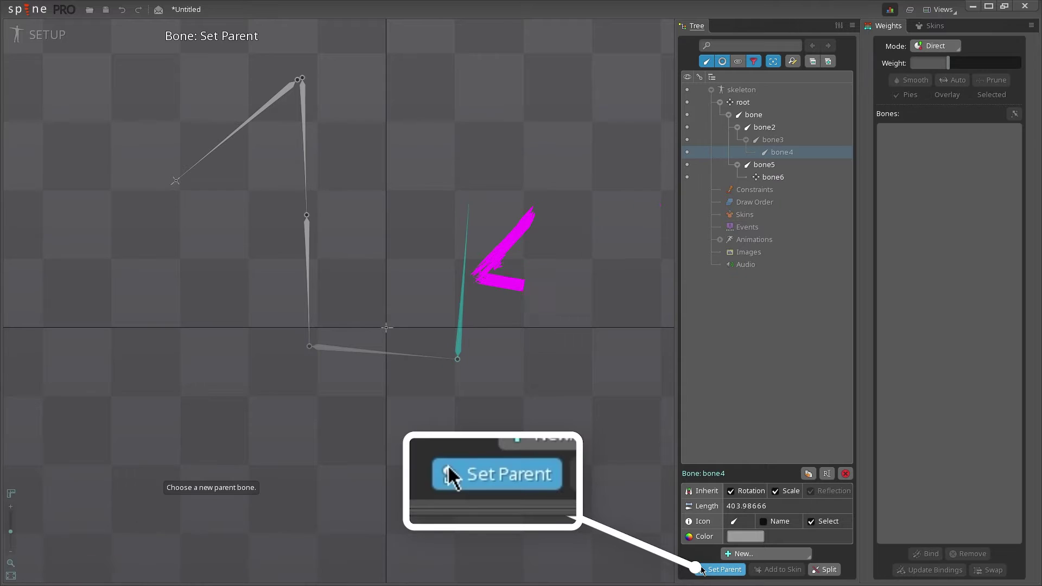
{"action": "left_click", "coordinate": [242, 124]}
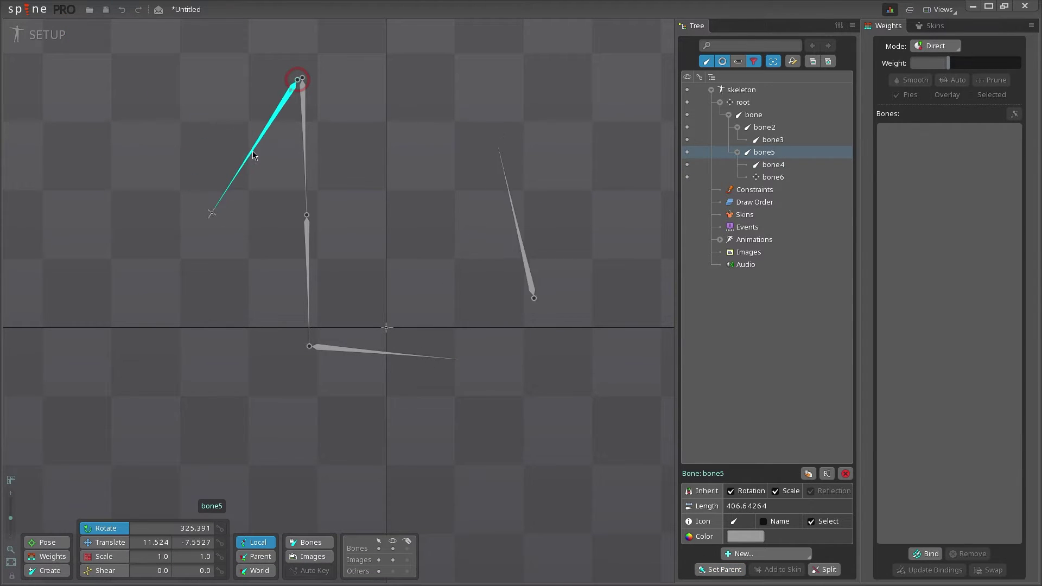
{"action": "left_click_drag", "start_coordinate": [311, 251], "coordinate": [321, 259]}
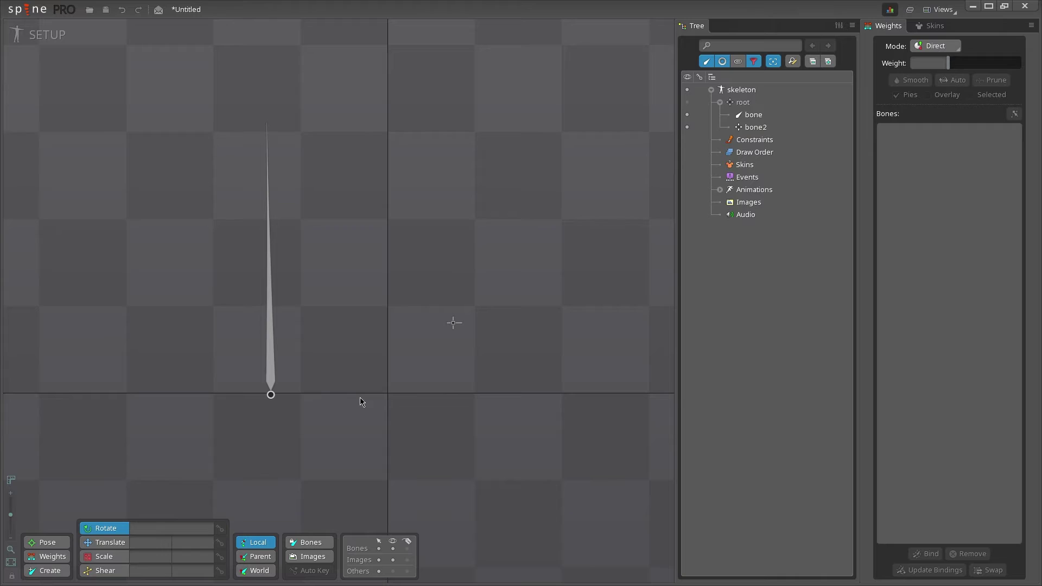
- Select the bone and rotate it to about 123°, swinging child bone3 along
{"action": "left_click", "coordinate": [271, 383]}
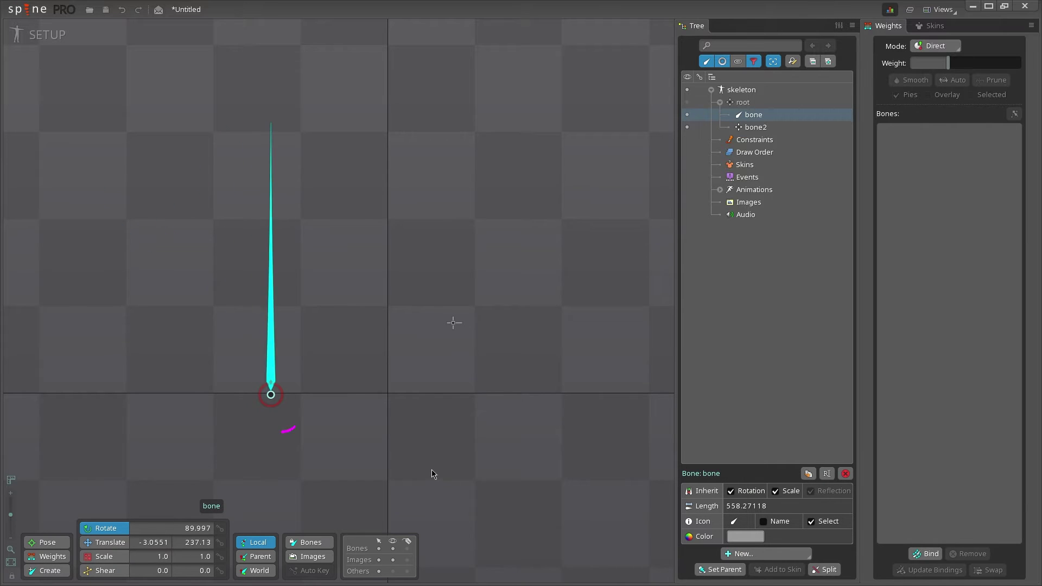
{"action": "mouse_move", "coordinate": [432, 475]}
{"action": "left_mouse_down"}
{"action": "mouse_move", "coordinate": [440, 369]}
{"action": "mouse_move", "coordinate": [464, 324]}
{"action": "mouse_move", "coordinate": [503, 445]}
{"action": "mouse_move", "coordinate": [513, 445]}
{"action": "mouse_move", "coordinate": [516, 365]}
{"action": "left_mouse_up"}
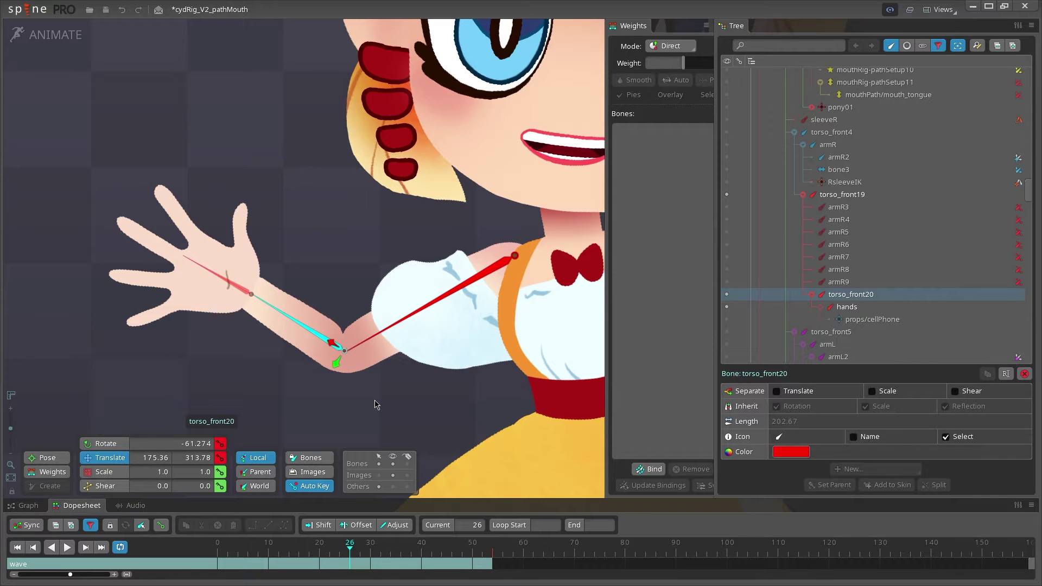
- Scale forearm bone torso_front20 to 1.2909 after undoing a trial move
{"action": "left_click_drag", "start_coordinate": [374, 404], "coordinate": [308, 367]}
{"action": "key", "text": "ctrl+z"}
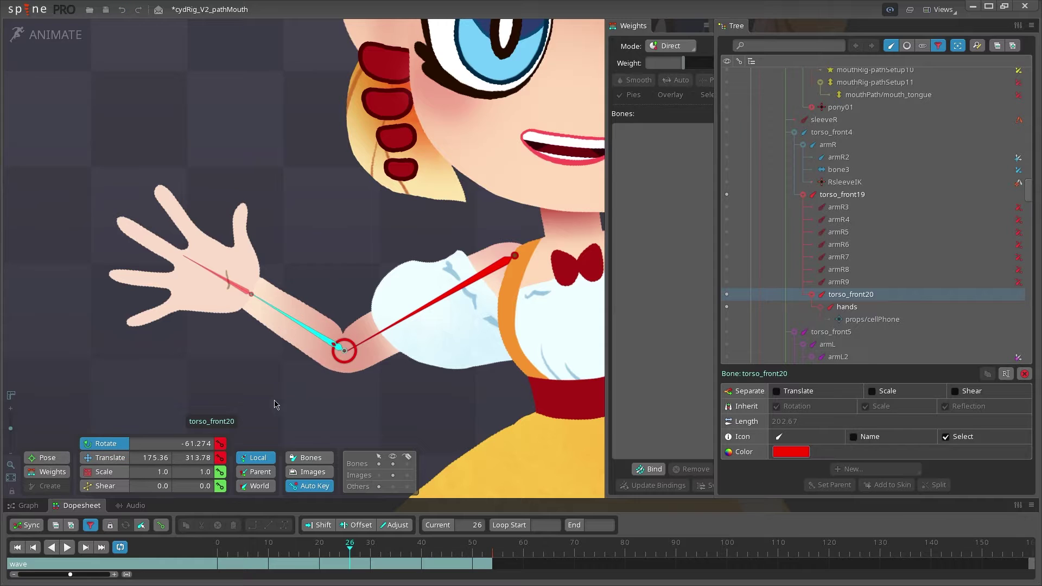
{"action": "key", "text": "x"}
{"action": "left_click_drag", "start_coordinate": [273, 404], "coordinate": [286, 421]}
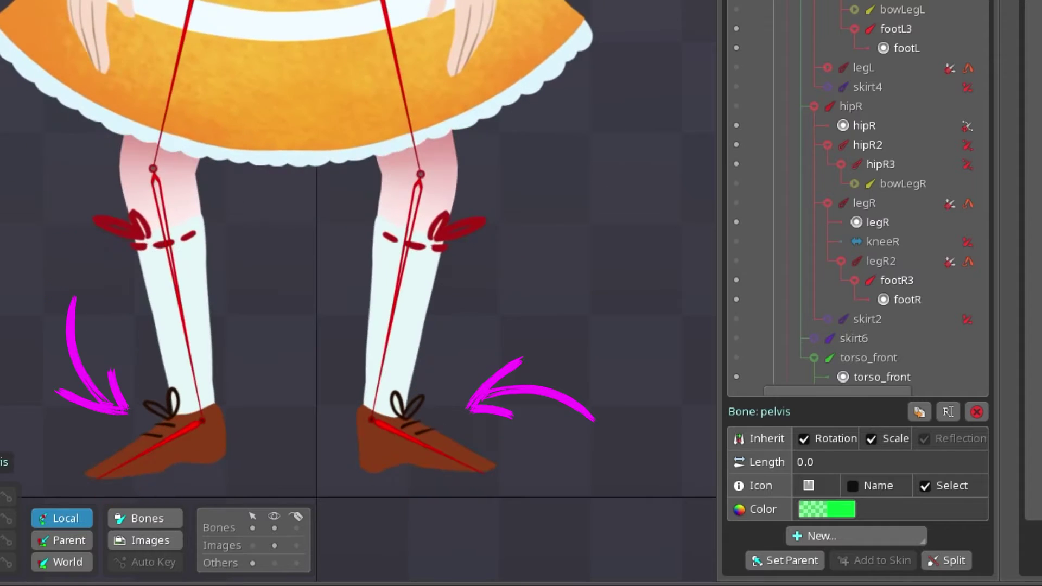
- Select the right foot bone footR3
{"action": "left_click", "coordinate": [182, 432]}
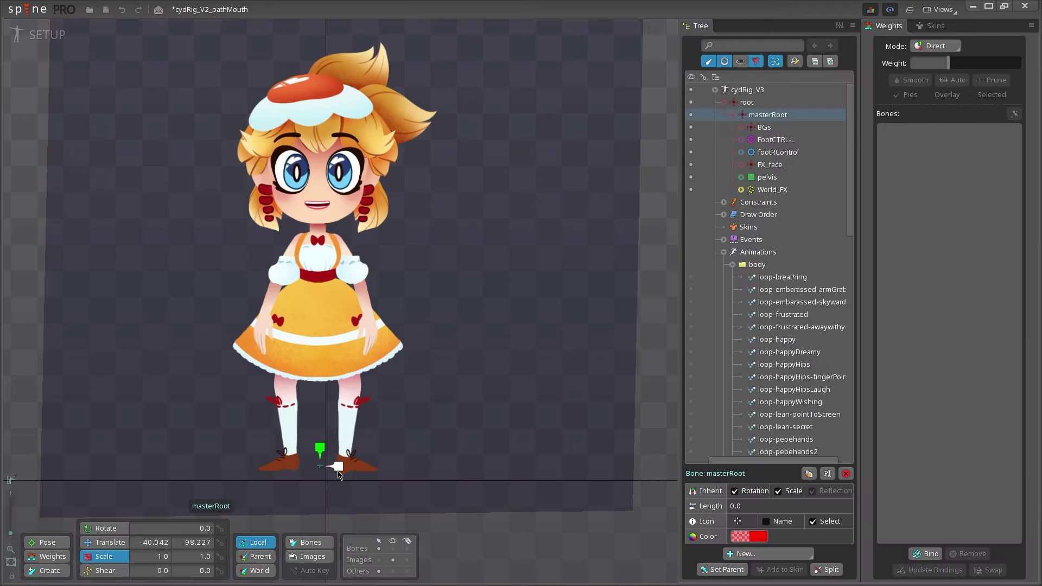
- Flip masterRoot's X scale to about -1.01, mirroring the character
{"action": "left_click_drag", "start_coordinate": [331, 481], "coordinate": [308, 485]}
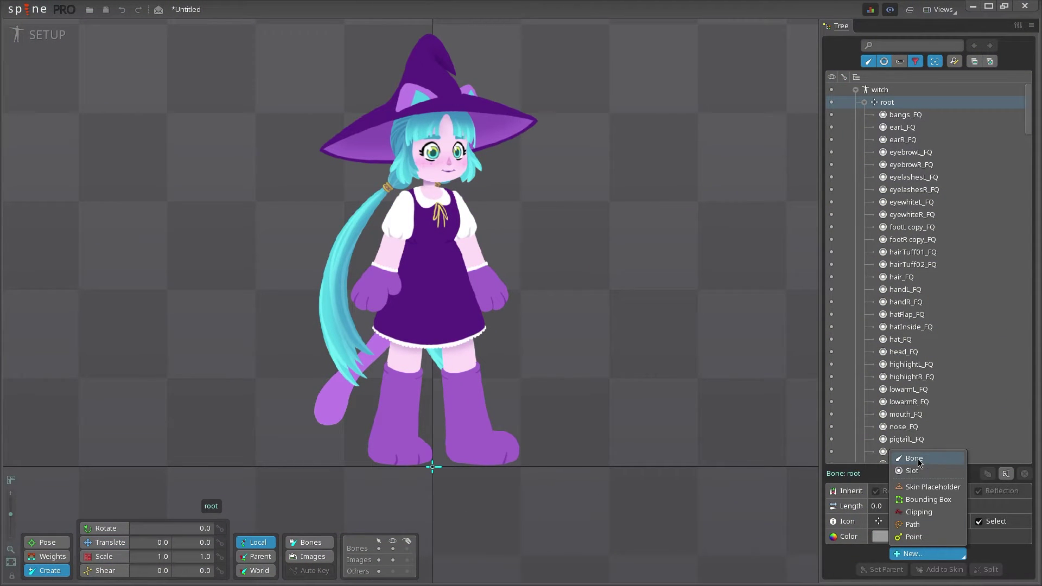
- Add a new bone under root and name it master
{"action": "left_click", "coordinate": [916, 459]}
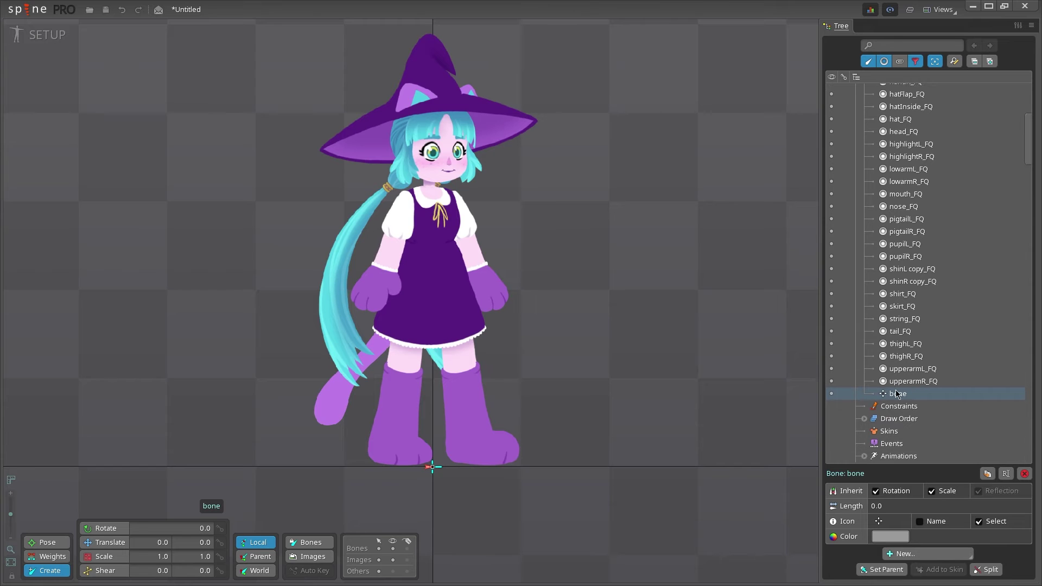
{"action": "double_click", "coordinate": [896, 395]}
{"action": "type", "text": "master"}
{"action": "key", "text": "Return"}
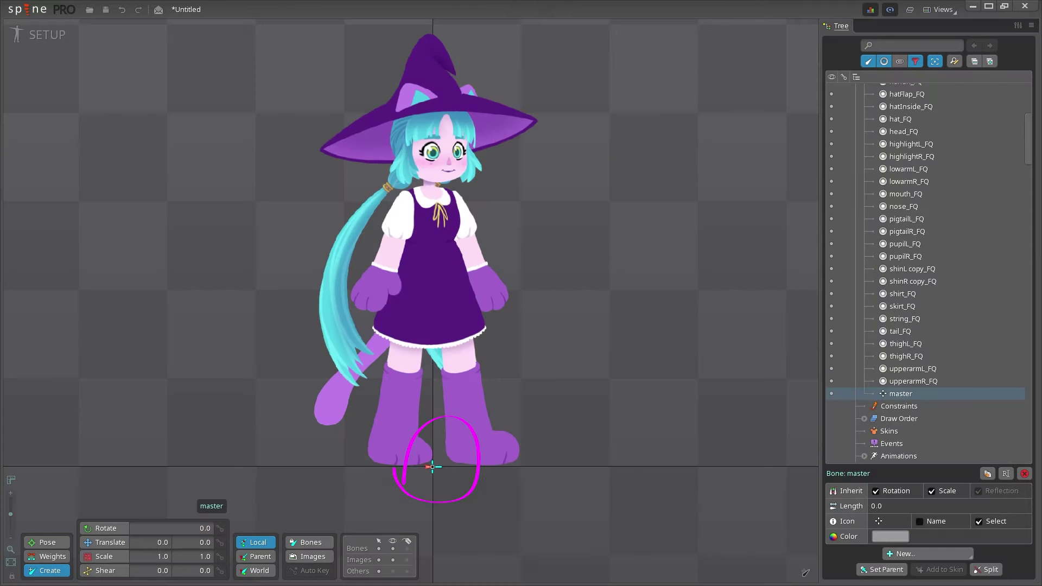
- Parent every _FQ part to master, test with a move, then undo it
{"action": "key", "text": "ctrl+a"}
{"action": "left_click_drag", "start_coordinate": [941, 380], "coordinate": [901, 393]}
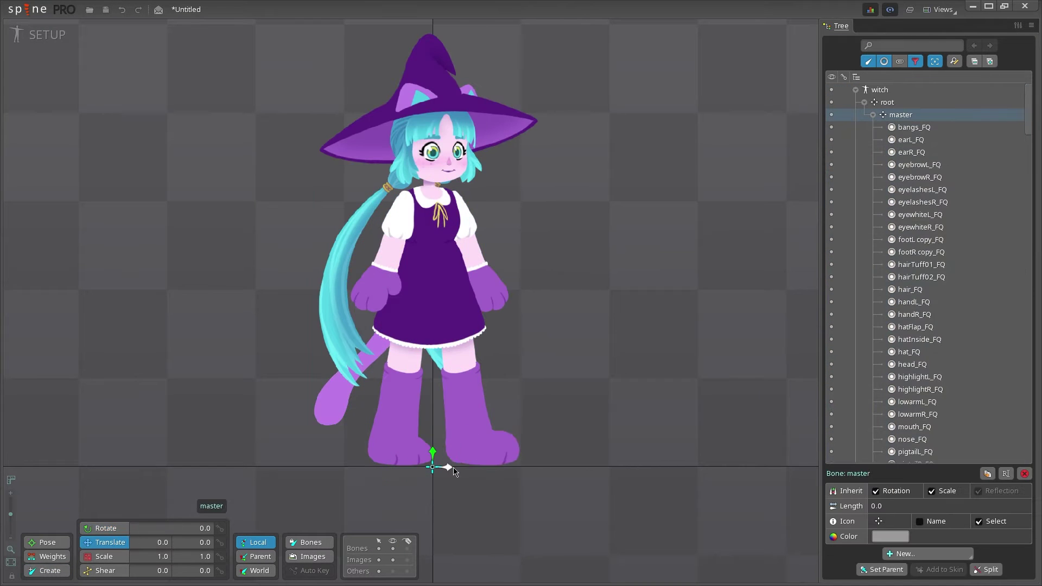
{"action": "left_click_drag", "start_coordinate": [453, 471], "coordinate": [347, 498]}
{"action": "key", "text": "ctrl+z"}
{"action": "key", "text": "n"}
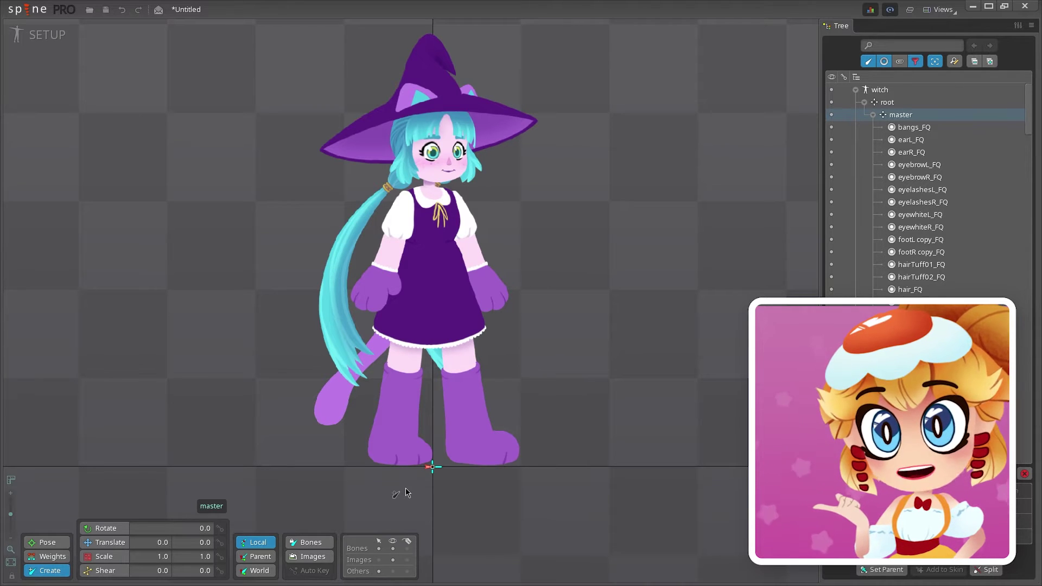
- Draw two test bones up the left leg and one up the right leg from root
{"action": "left_click_drag", "start_coordinate": [393, 463], "coordinate": [408, 358]}
{"action": "left_click_drag", "start_coordinate": [408, 358], "coordinate": [413, 317]}
{"action": "left_click", "coordinate": [432, 465]}
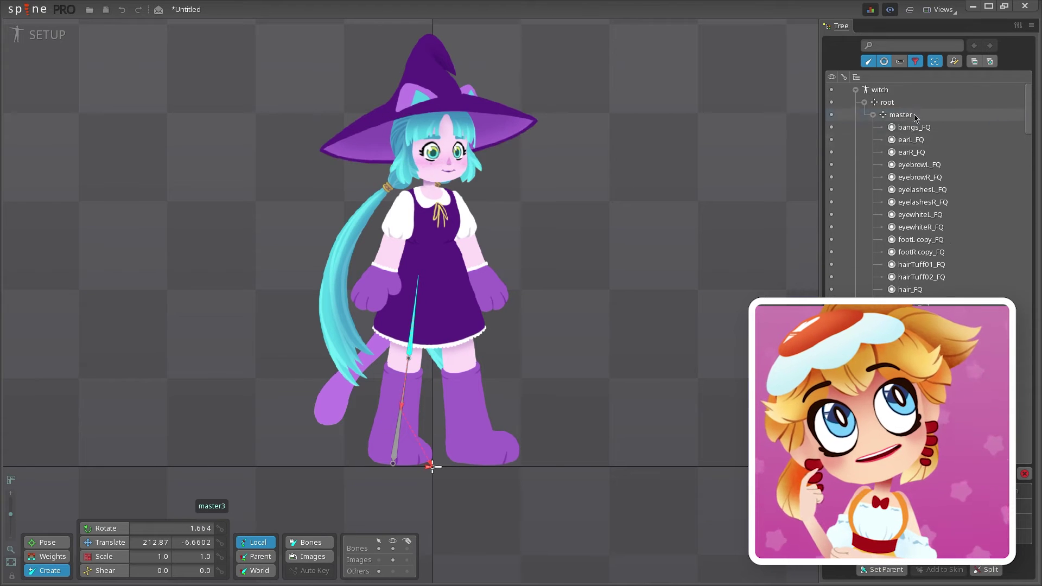
{"action": "left_click_drag", "start_coordinate": [482, 465], "coordinate": [453, 277]}
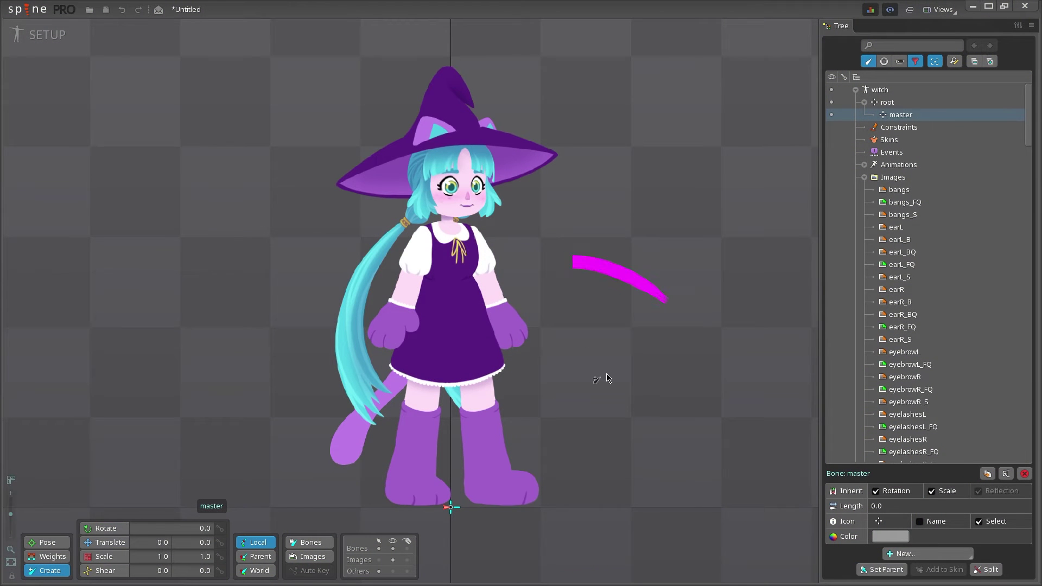
- Add pelvis bone master2, then draw thigh, shin and foot bones for both legs
{"action": "left_click", "coordinate": [450, 298]}
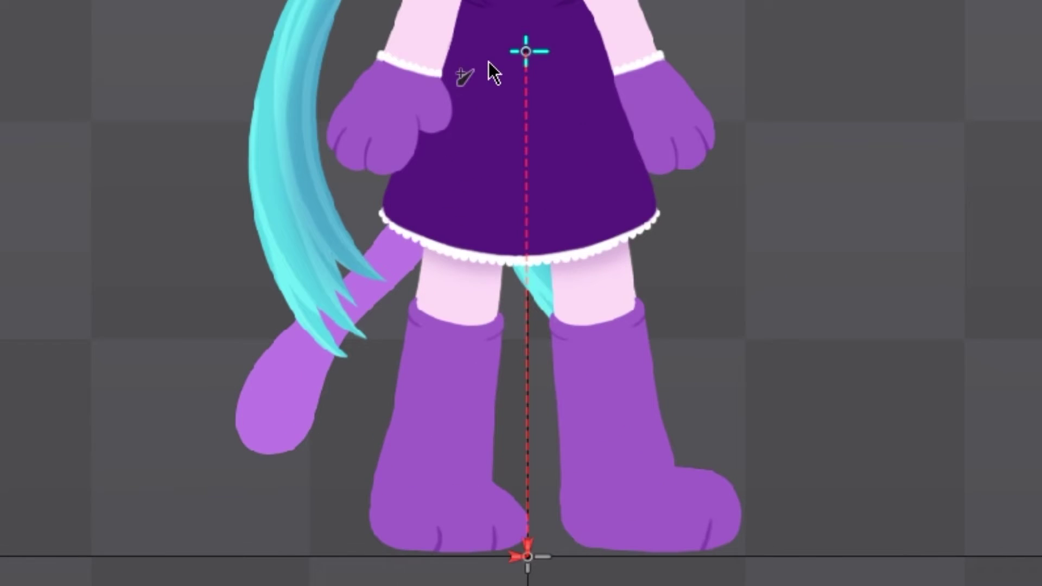
{"action": "left_click_drag", "start_coordinate": [434, 302], "coordinate": [423, 415]}
{"action": "left_click_drag", "start_coordinate": [459, 333], "coordinate": [499, 538]}
{"action": "left_click_drag", "start_coordinate": [571, 58], "coordinate": [722, 540]}
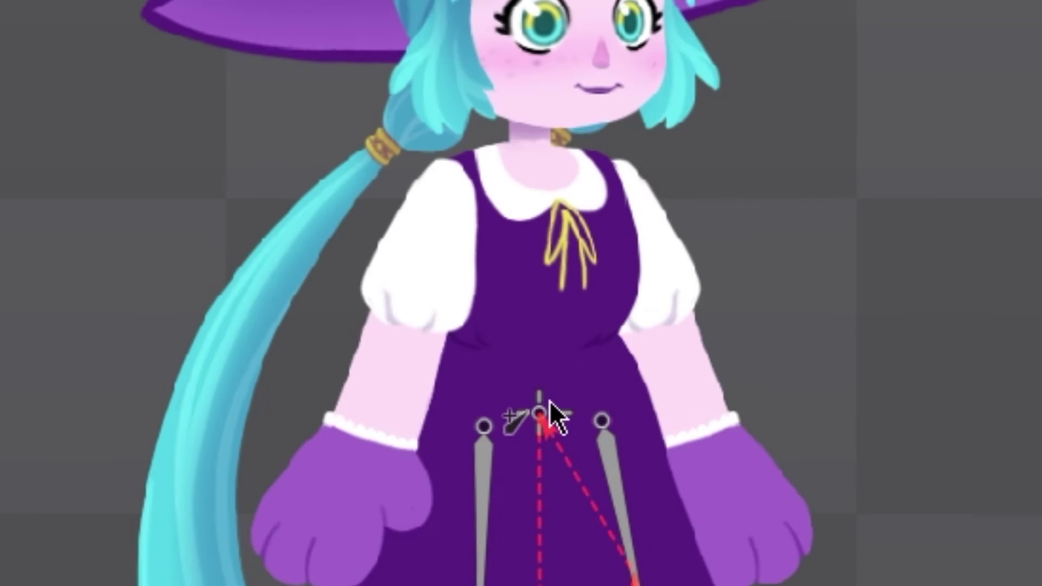
{"action": "left_click", "coordinate": [542, 417]}
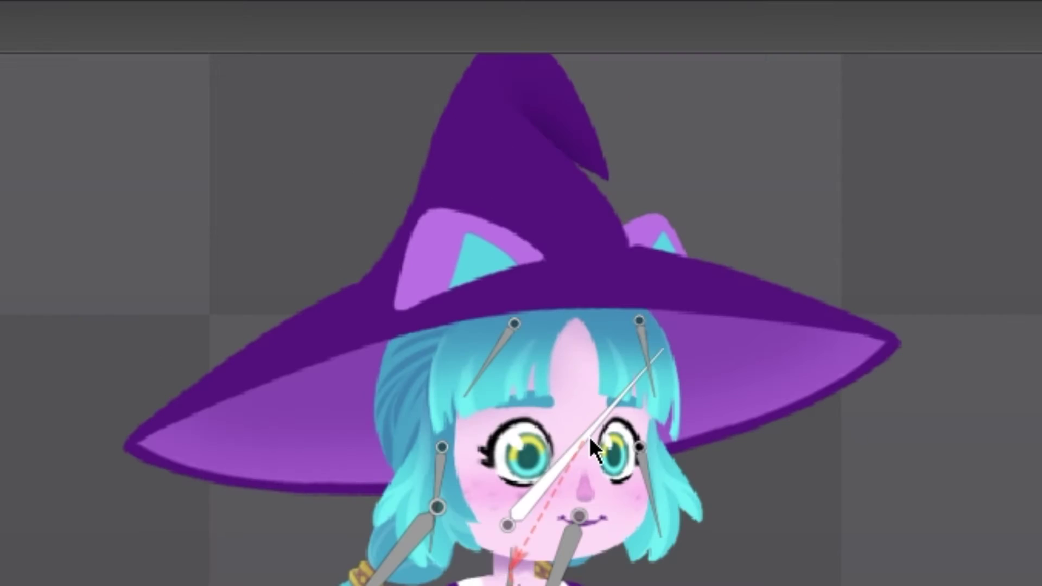
- Draw hat bones from the head bone up to the hat tip and its bent end
{"action": "left_click", "coordinate": [665, 11]}
{"action": "left_click_drag", "start_coordinate": [536, 313], "coordinate": [511, 76]}
{"action": "left_click_drag", "start_coordinate": [511, 76], "coordinate": [593, 154]}
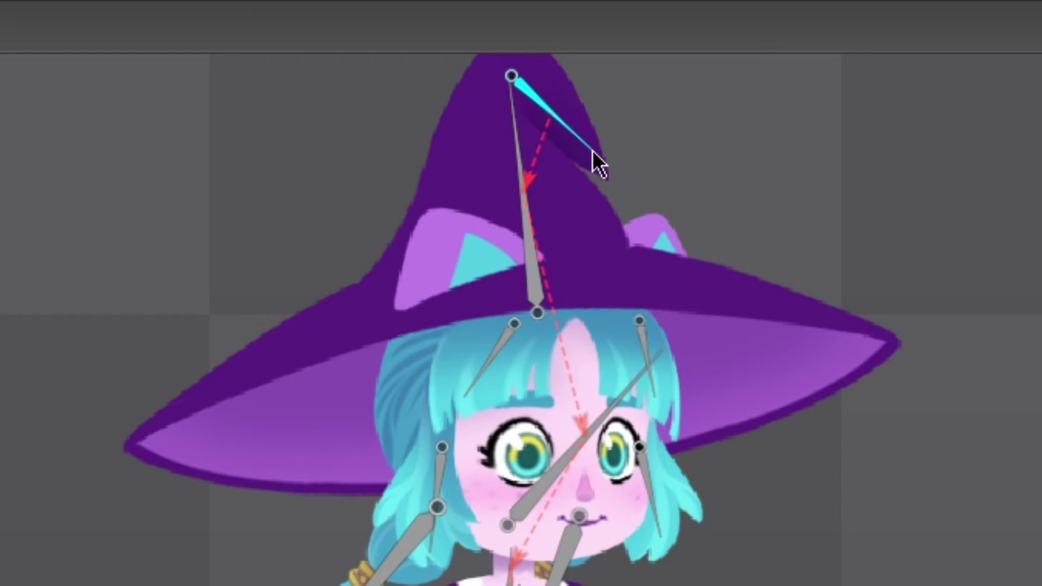
- Add bones from the hat bone along the left and right brims
{"action": "left_click", "coordinate": [534, 299]}
{"action": "left_click_drag", "start_coordinate": [475, 315], "coordinate": [144, 445]}
{"action": "left_click", "coordinate": [534, 298]}
{"action": "left_click_drag", "start_coordinate": [597, 291], "coordinate": [890, 339]}
{"action": "key", "text": "v"}
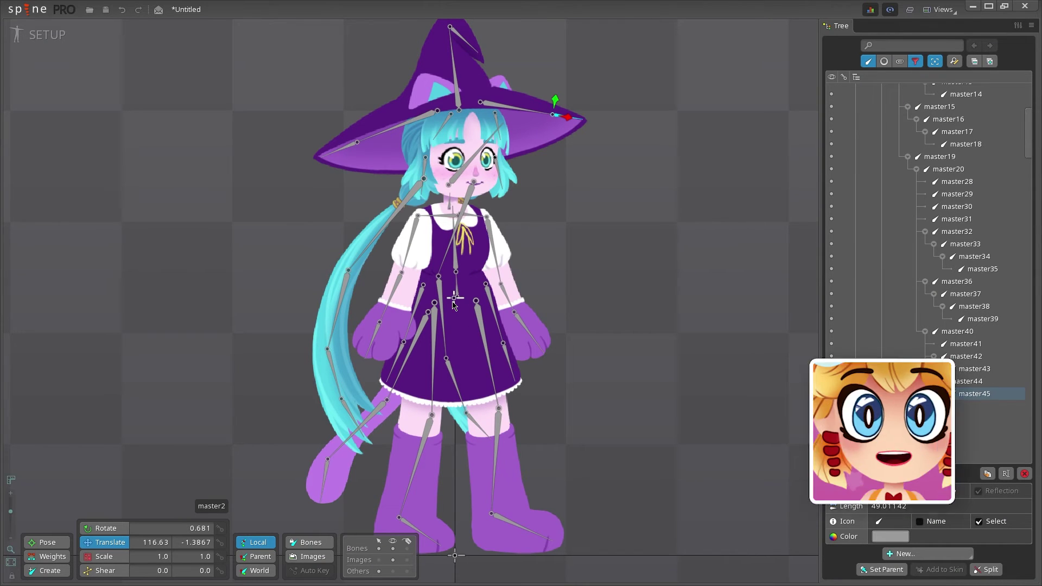
- Test the rig by lowering the master2 pelvis bone, then undo the move
{"action": "left_click", "coordinate": [454, 300]}
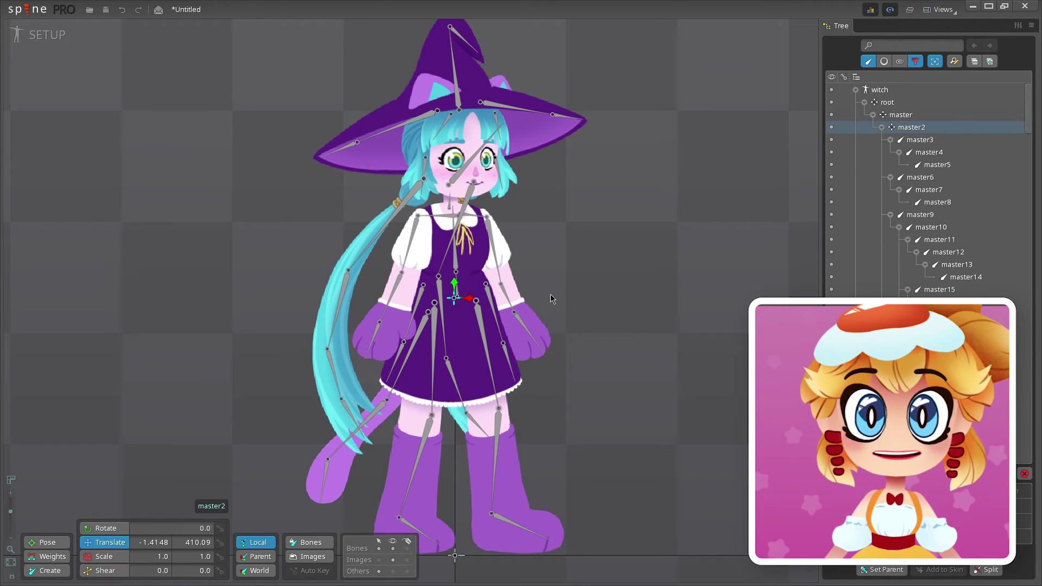
{"action": "scroll", "coordinate": [571, 290], "scroll_direction": "down", "scroll_amount": 1}
{"action": "left_click_drag", "start_coordinate": [571, 291], "coordinate": [596, 227]}
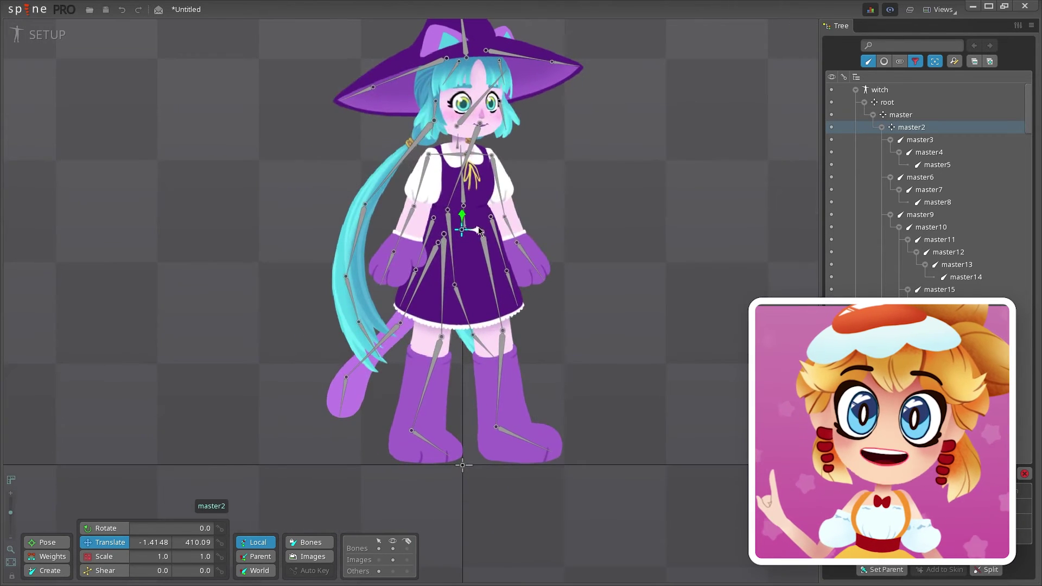
{"action": "mouse_move", "coordinate": [466, 227]}
{"action": "left_mouse_down"}
{"action": "mouse_move", "coordinate": [466, 269]}
{"action": "mouse_move", "coordinate": [487, 318]}
{"action": "left_mouse_up"}
{"action": "key", "text": "ctrl+z"}
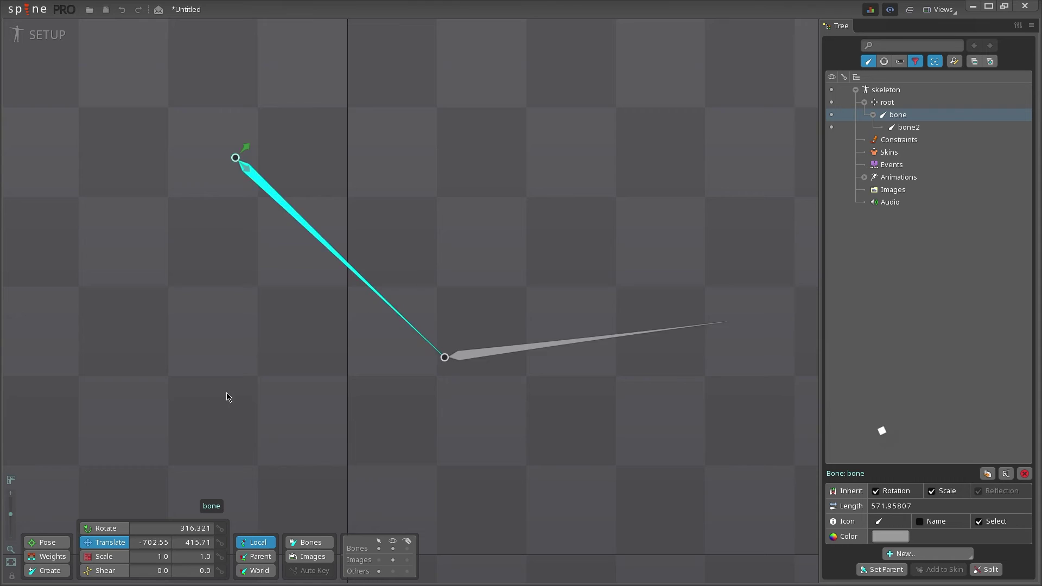
- Add an IK constraint named target at bone2's tip, then drag bone to watch it follow
{"action": "left_click_drag", "start_coordinate": [228, 400], "coordinate": [194, 383]}
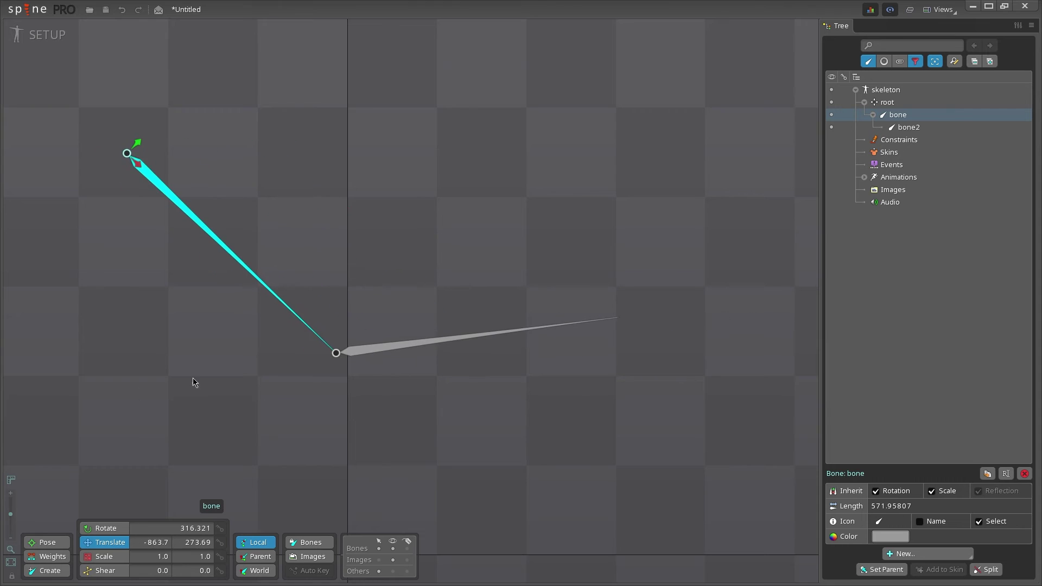
{"action": "left_click", "coordinate": [382, 344], "text": "ctrl"}
{"action": "left_click", "coordinate": [917, 554]}
{"action": "left_click", "coordinate": [919, 511]}
{"action": "left_click", "coordinate": [620, 317]}
{"action": "key", "text": "Return"}
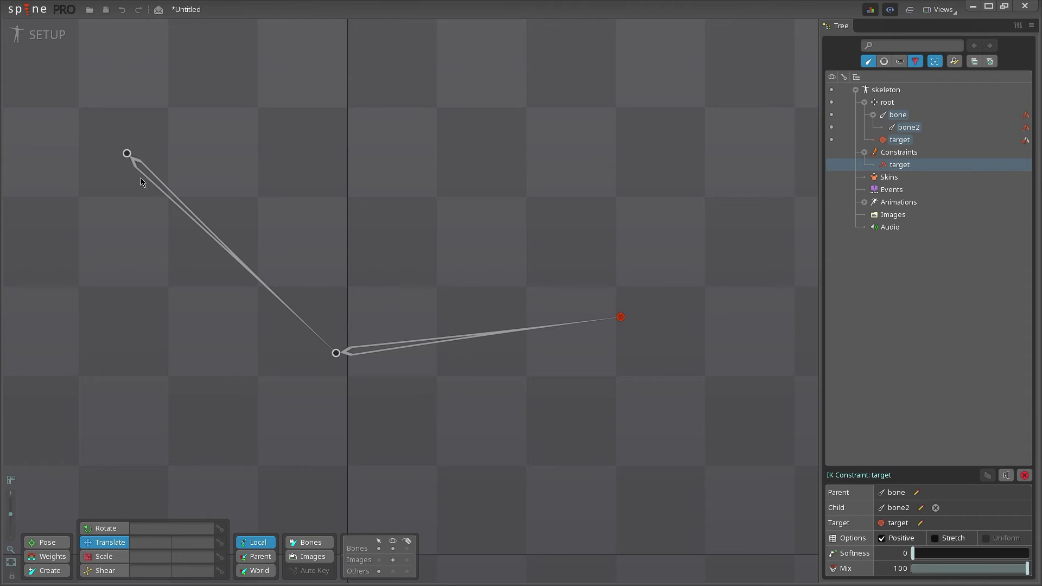
{"action": "left_click", "coordinate": [142, 156]}
{"action": "mouse_move", "coordinate": [152, 161]}
{"action": "left_mouse_down"}
{"action": "mouse_move", "coordinate": [324, 160]}
{"action": "mouse_move", "coordinate": [395, 204]}
{"action": "mouse_move", "coordinate": [585, 126]}
{"action": "mouse_move", "coordinate": [378, 260]}
{"action": "mouse_move", "coordinate": [163, 218]}
{"action": "mouse_move", "coordinate": [131, 246]}
{"action": "mouse_move", "coordinate": [365, 191]}
{"action": "mouse_move", "coordinate": [229, 275]}
{"action": "mouse_move", "coordinate": [195, 229]}
{"action": "left_mouse_up"}
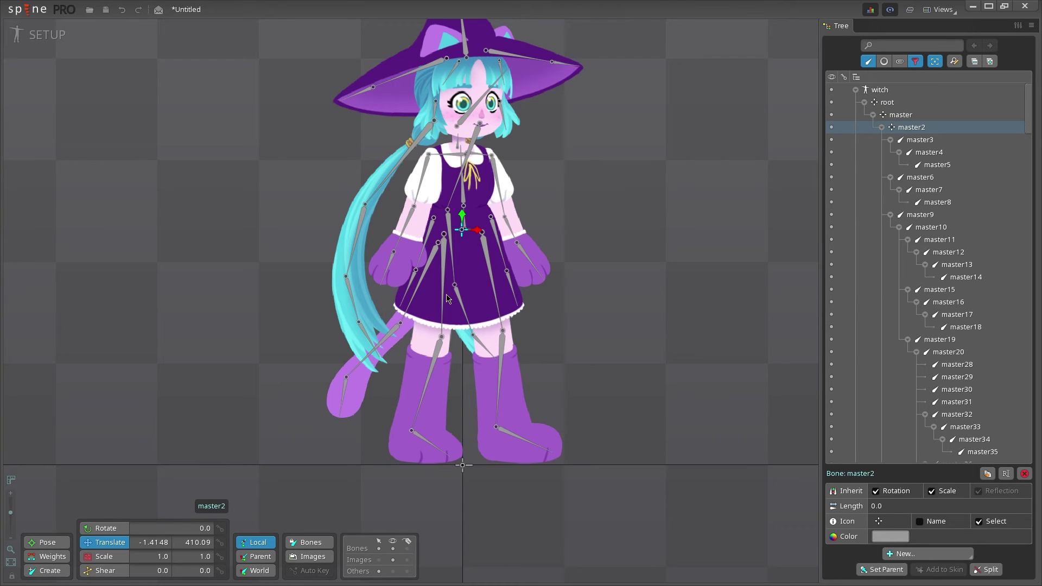
- Create the IK_leg_L constraint on thigh master3 and shin master4, targeting the foot
{"action": "left_click", "coordinate": [445, 297]}
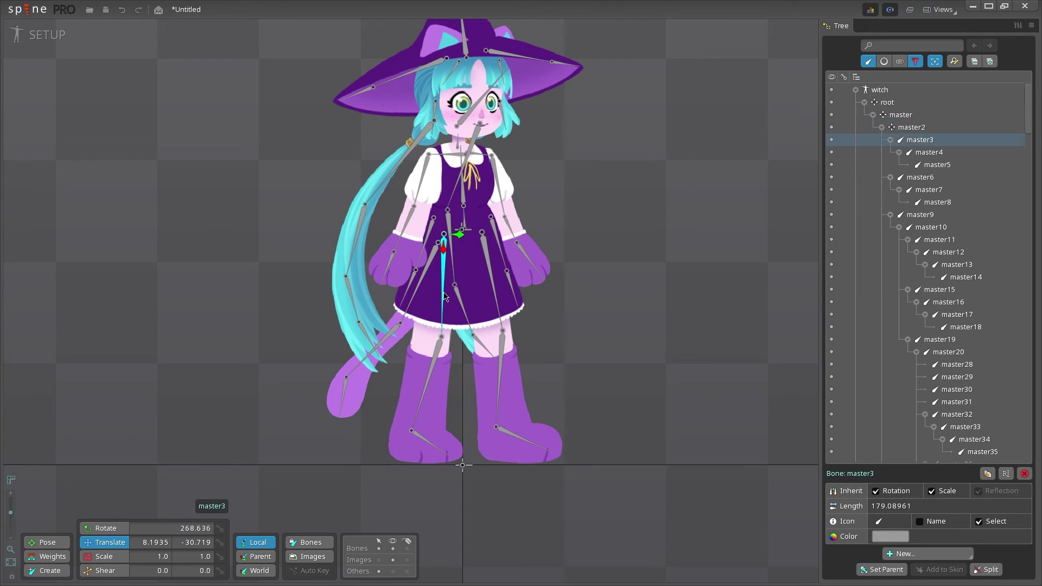
{"action": "left_click", "coordinate": [433, 369], "text": "ctrl"}
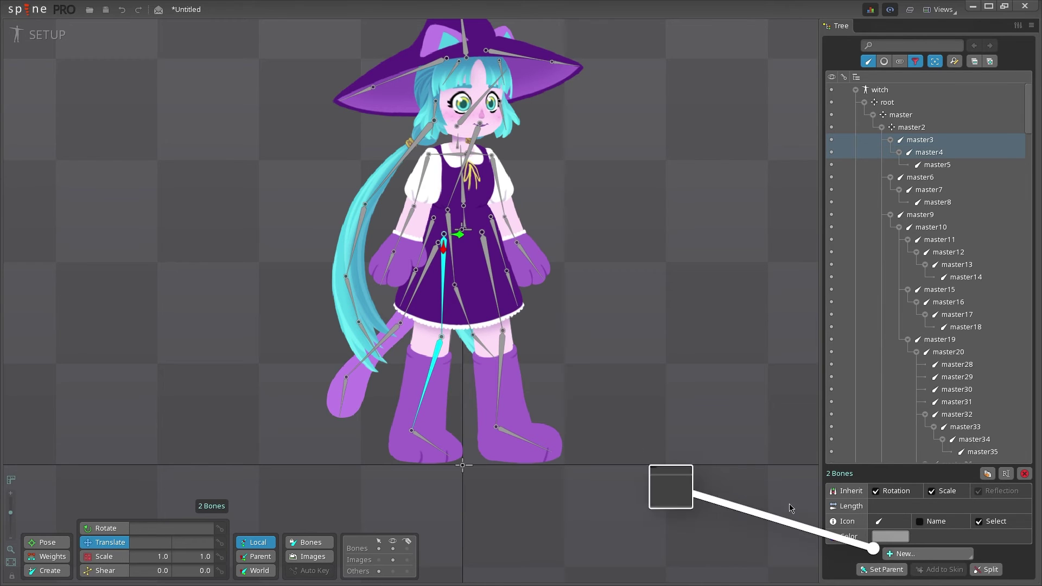
{"action": "left_click", "coordinate": [893, 553]}
{"action": "left_click", "coordinate": [901, 511]}
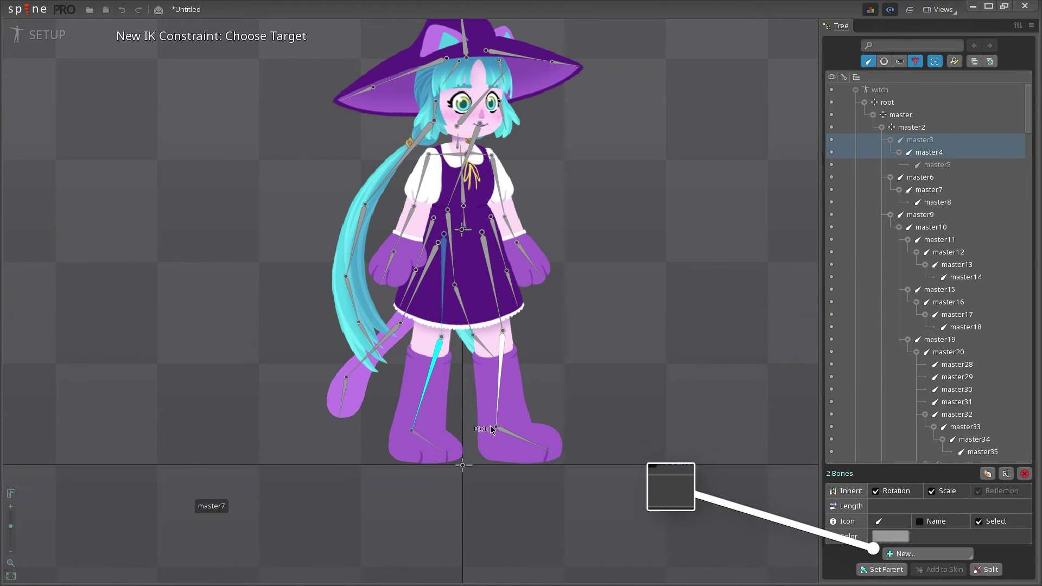
{"action": "left_click", "coordinate": [411, 434]}
{"action": "key", "text": "Return"}
- Create the IK_leg_R constraint on thigh master6 and shin master7, targeting the other foot
{"action": "left_click", "coordinate": [919, 152]}
{"action": "left_click", "coordinate": [929, 165], "text": "ctrl"}
{"action": "left_click", "coordinate": [928, 553]}
{"action": "left_click", "coordinate": [908, 516]}
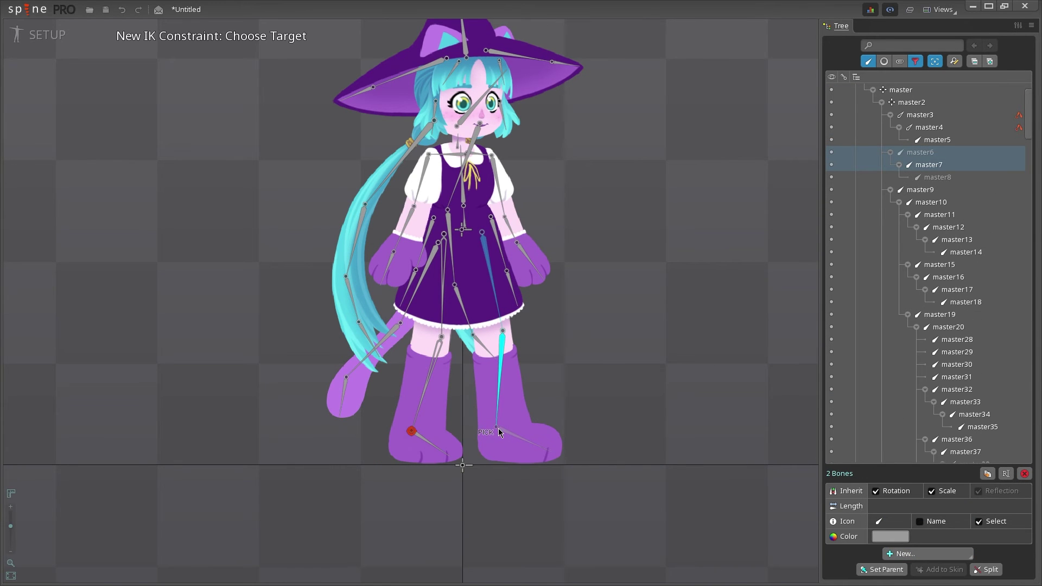
{"action": "left_click", "coordinate": [498, 430]}
{"action": "type", "text": "IK_leg_R"}
{"action": "key", "text": "Return"}
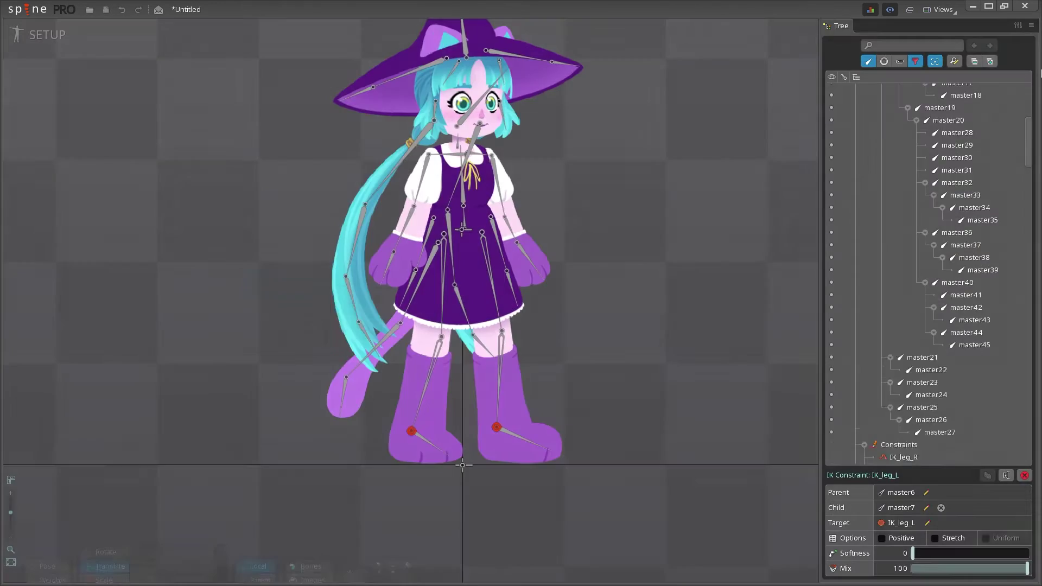
- Lower the master2 pelvis to check the knees bend, then select foot bones master8 and master5
{"action": "left_click", "coordinate": [466, 223]}
{"action": "left_click_drag", "start_coordinate": [465, 223], "coordinate": [466, 227]}
{"action": "left_click", "coordinate": [529, 442]}
{"action": "left_click", "coordinate": [432, 443], "text": "ctrl"}
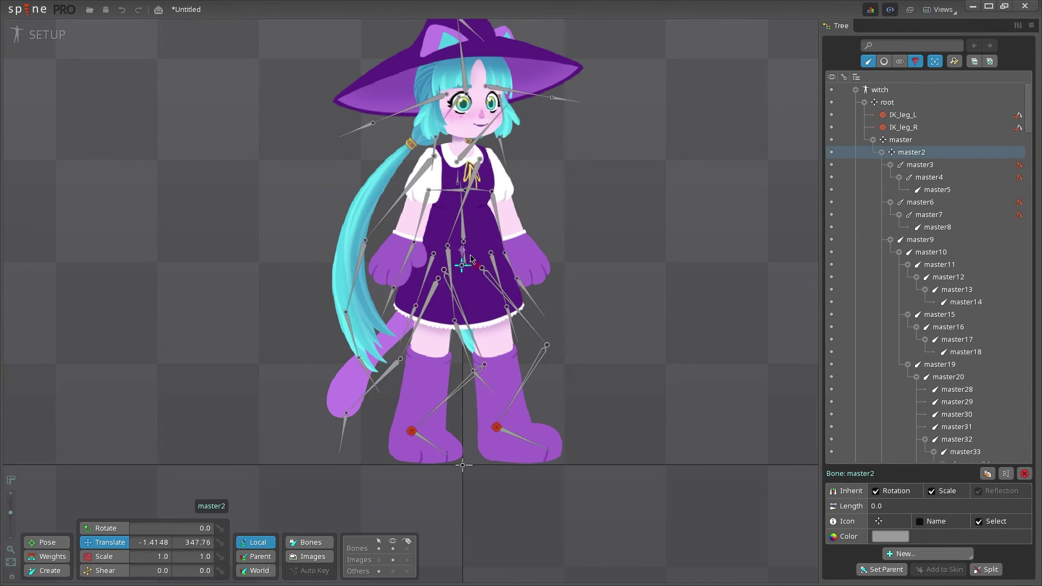
- Drag the IK_leg_L and IK_leg_R targets to test bending, then parent both under master
{"action": "left_click", "coordinate": [497, 430]}
{"action": "left_click_drag", "start_coordinate": [497, 430], "coordinate": [475, 402]}
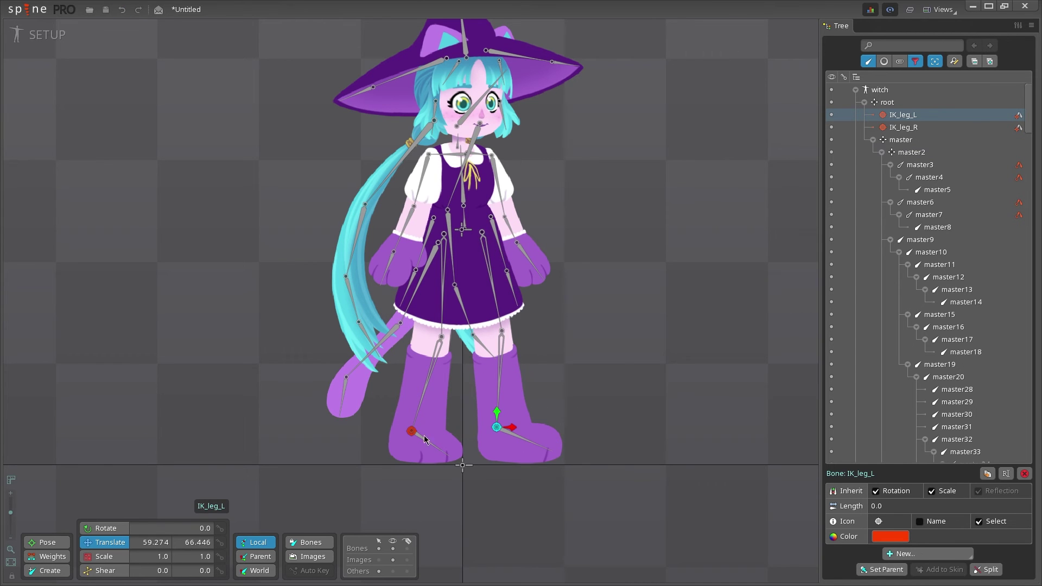
{"action": "left_click_drag", "start_coordinate": [448, 427], "coordinate": [450, 436]}
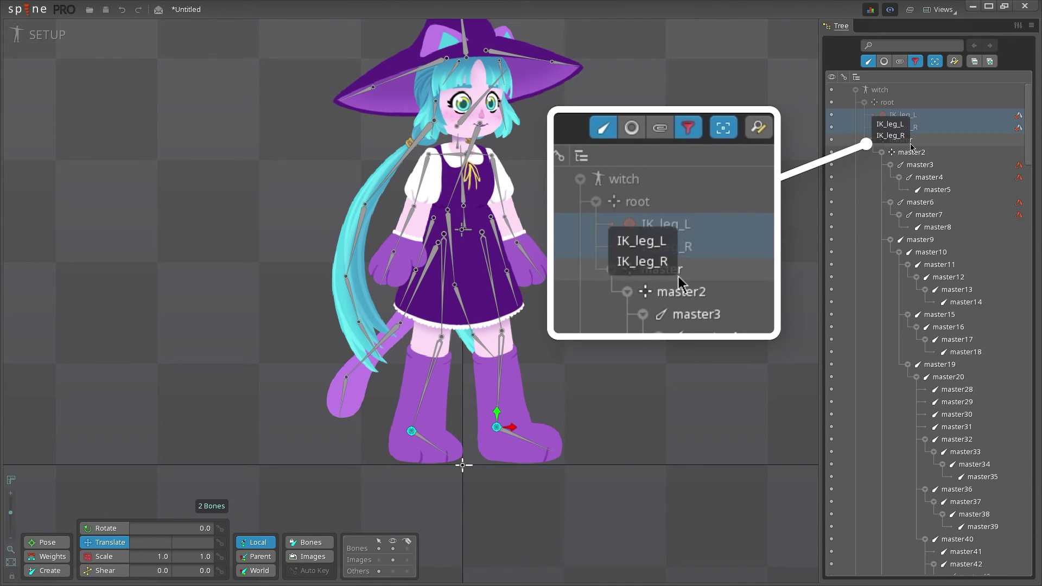
{"action": "left_click_drag", "start_coordinate": [911, 145], "coordinate": [911, 142]}
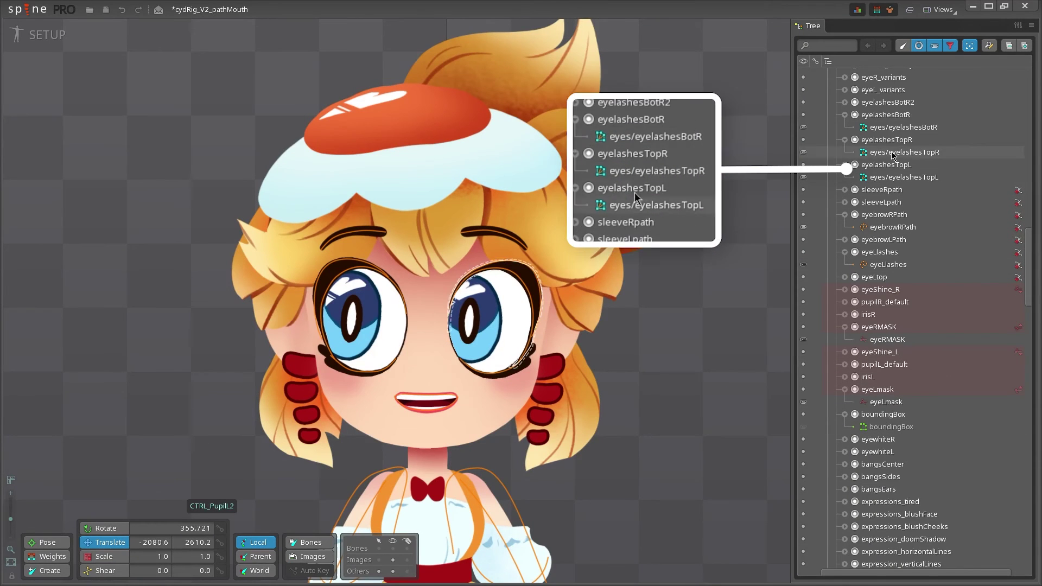
- Draw a demo bone in an empty project, then redraw it from its base to about 431.6 long
{"action": "left_click", "coordinate": [904, 130]}
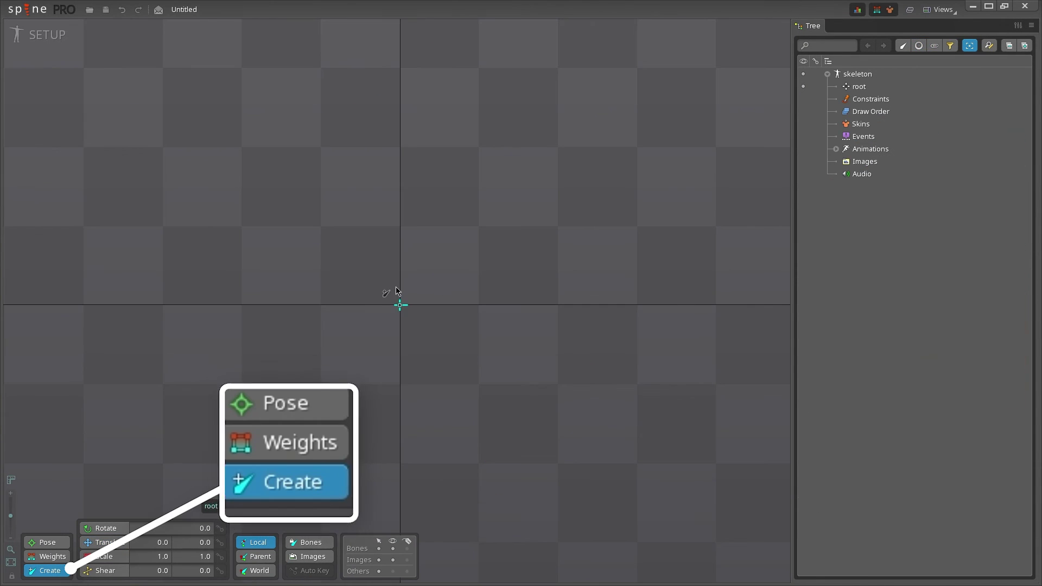
{"action": "left_click_drag", "start_coordinate": [260, 223], "coordinate": [314, 223]}
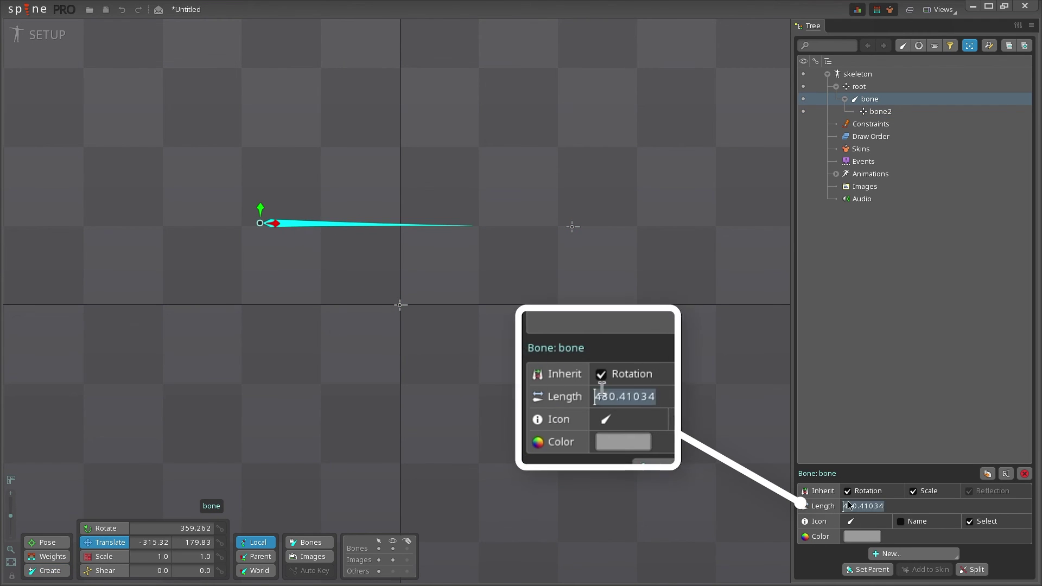
{"action": "left_click", "coordinate": [49, 571]}
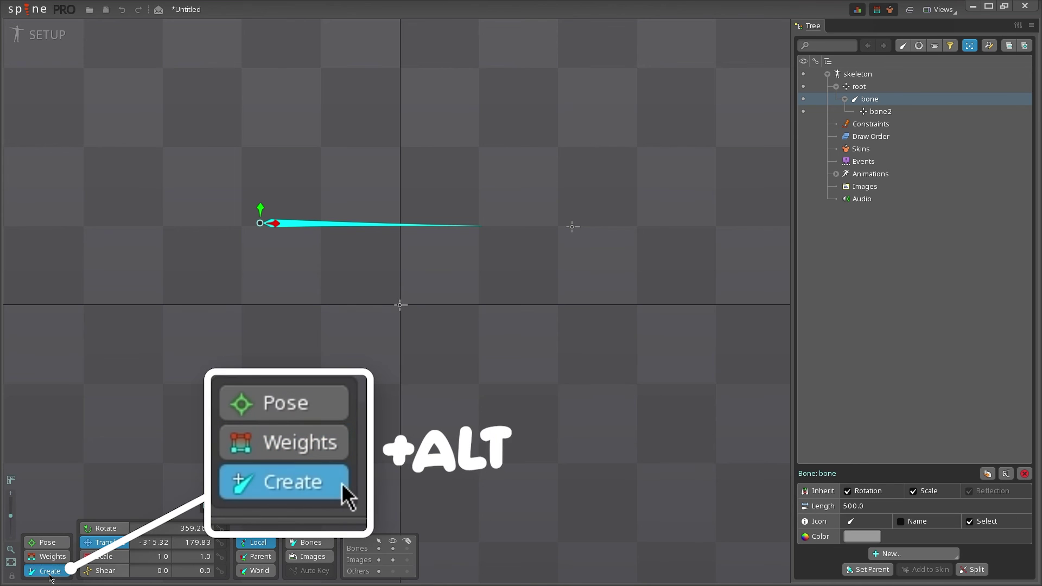
{"action": "left_click_drag", "start_coordinate": [260, 224], "coordinate": [455, 221]}
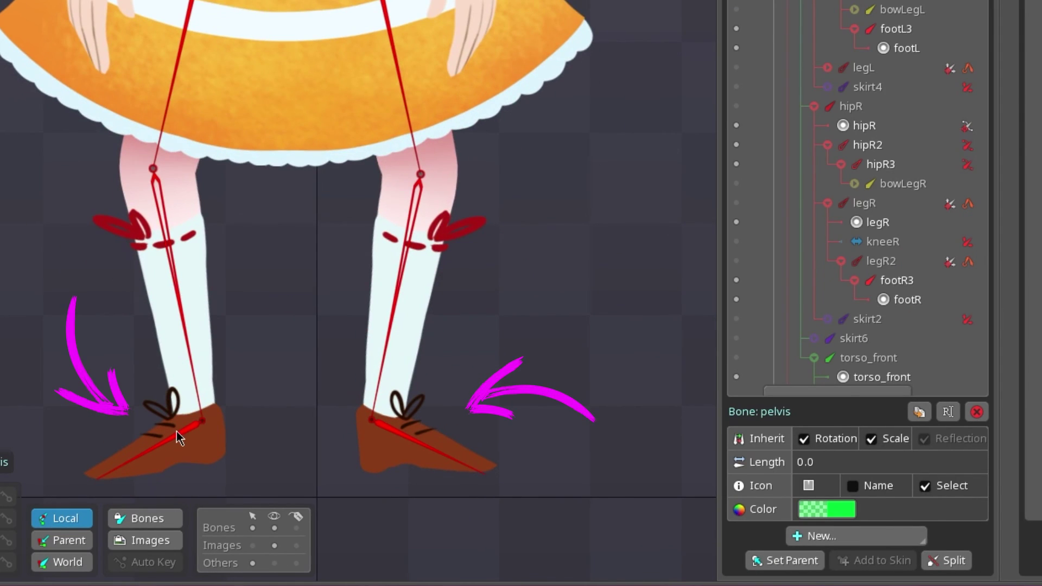
- Select the footR3 bone in the right shoe to turn off its Inherit Rotation
{"action": "left_click", "coordinate": [176, 432]}
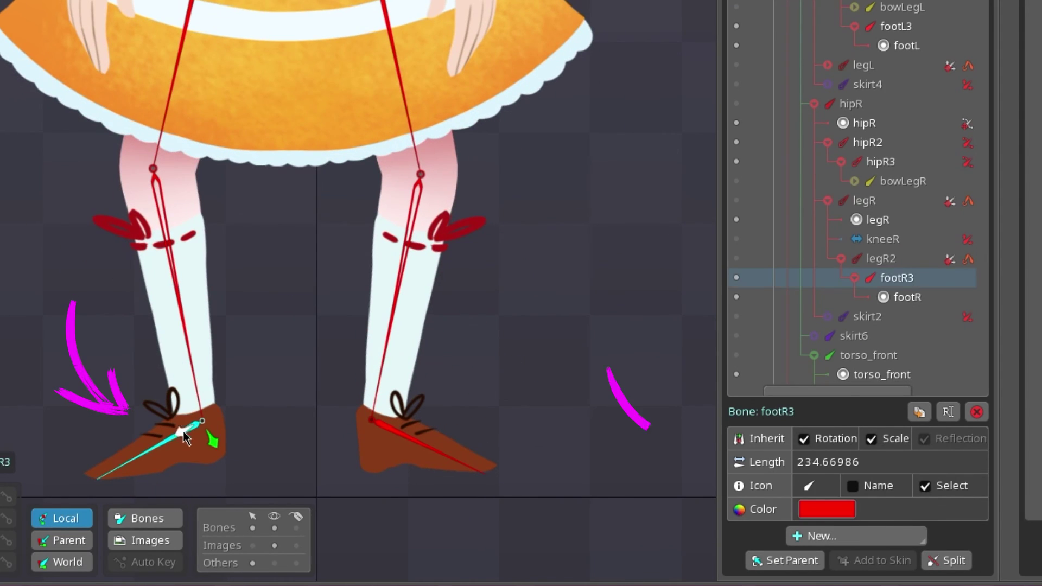